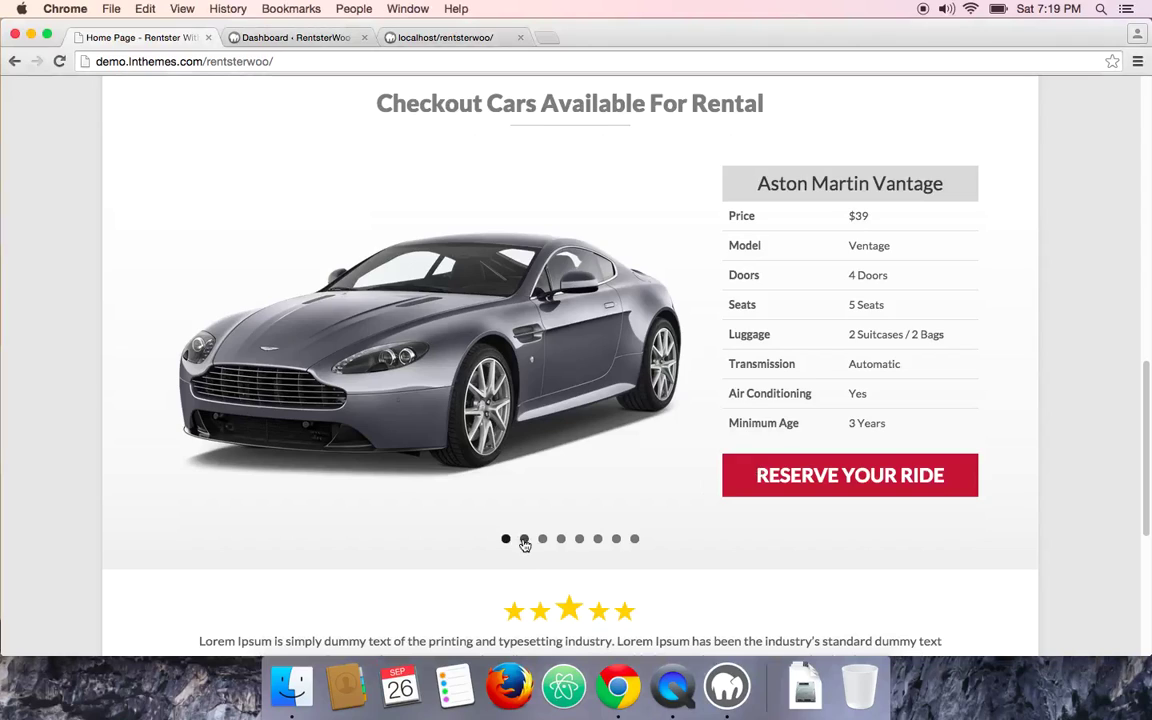
Step: Show the second car in the demo site's car slider, and start a new Cars entry in the RentsterWoo dashboard
left_click(524, 540)
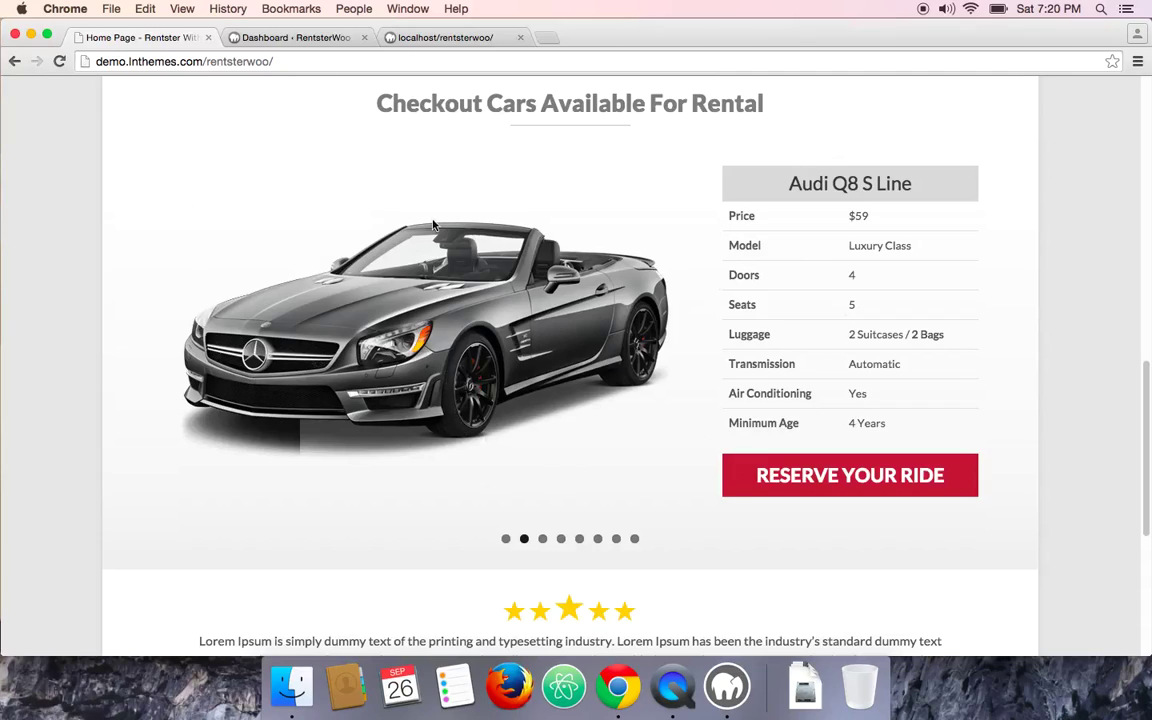
left_click(272, 40)
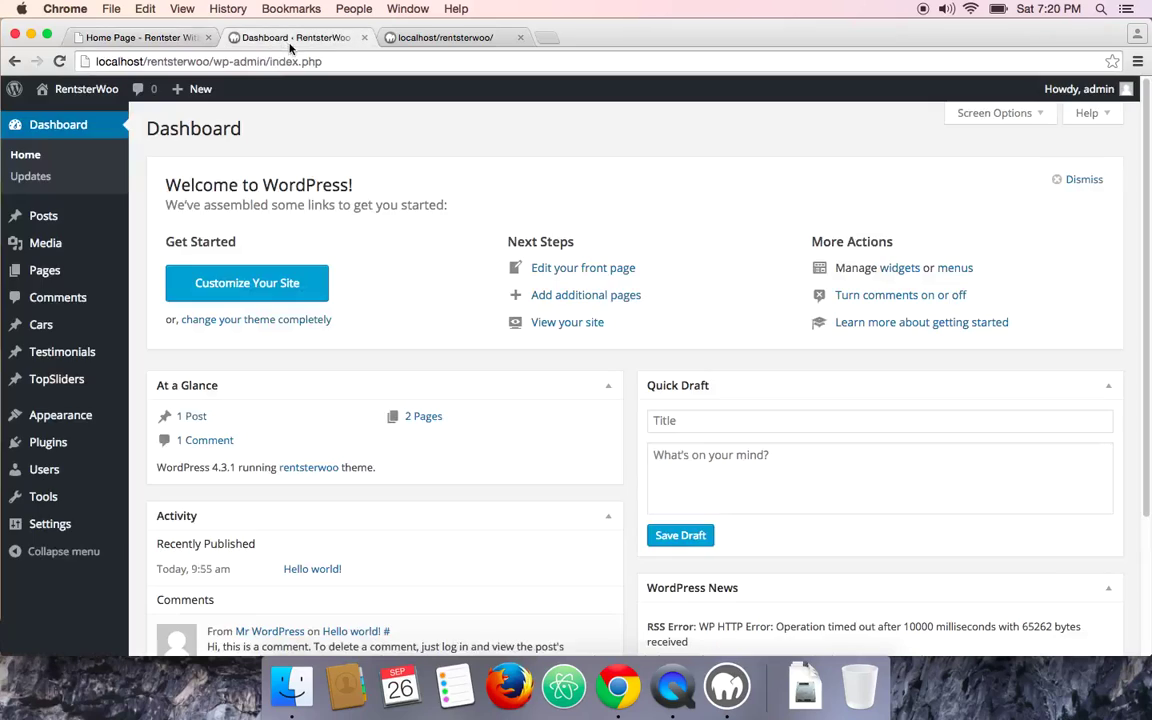
mouse_move(44, 333)
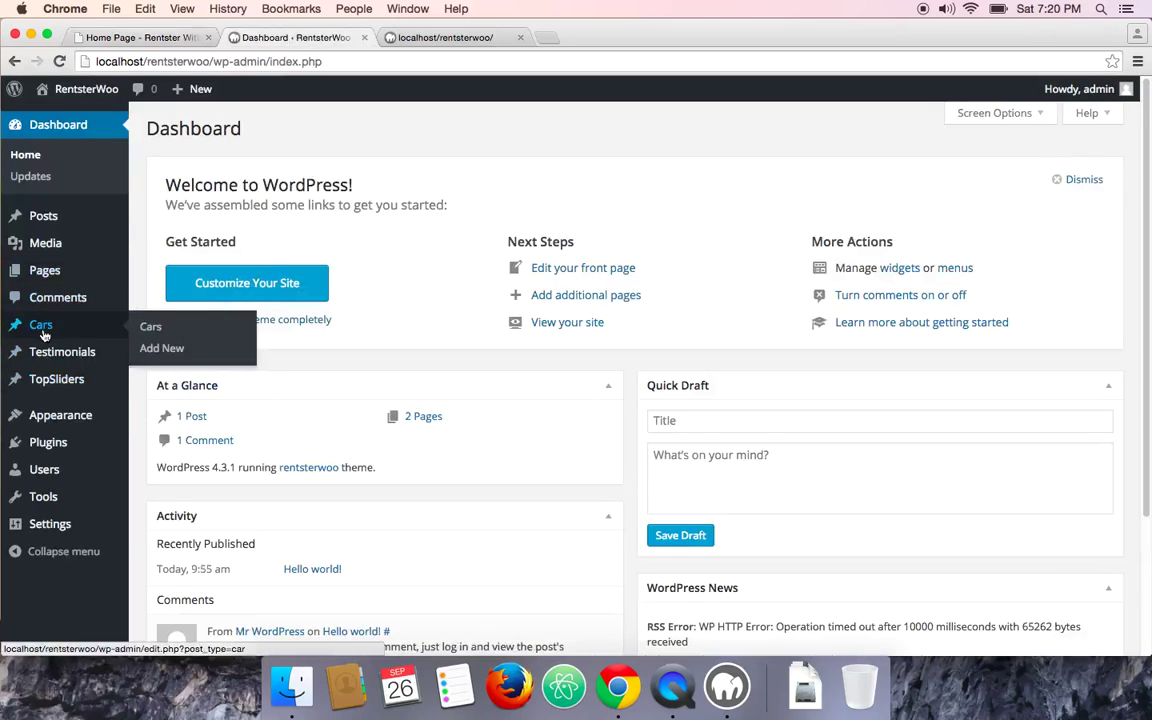
left_click(160, 349)
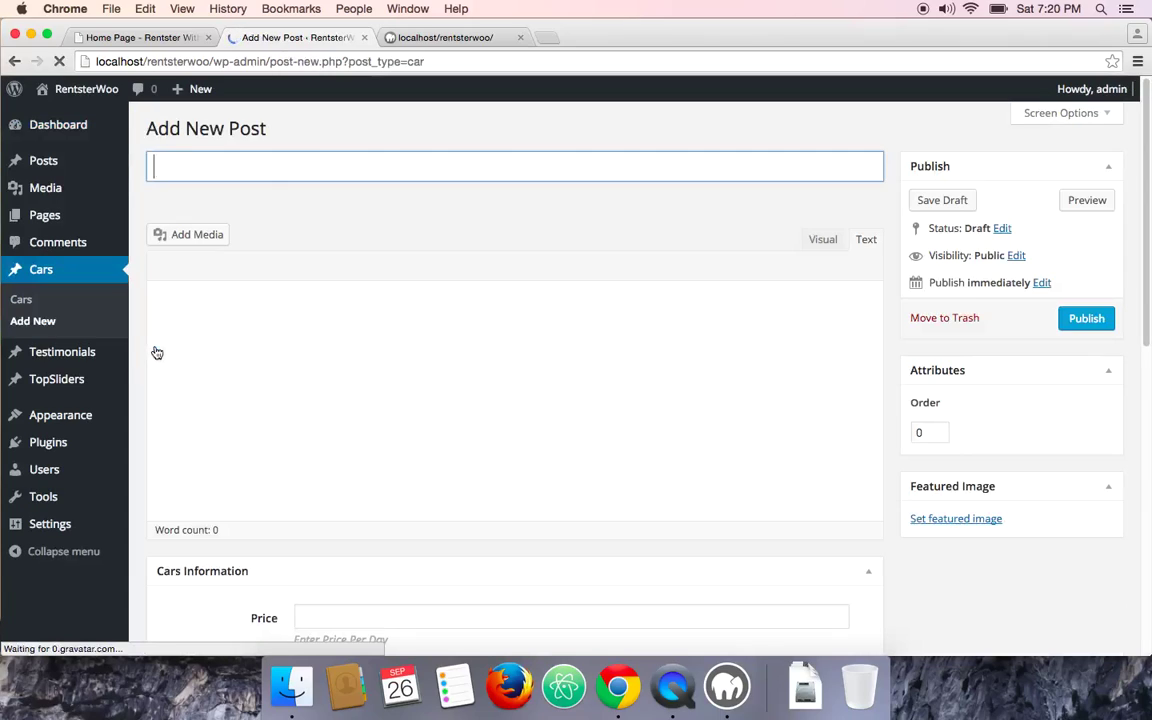
left_click(216, 162)
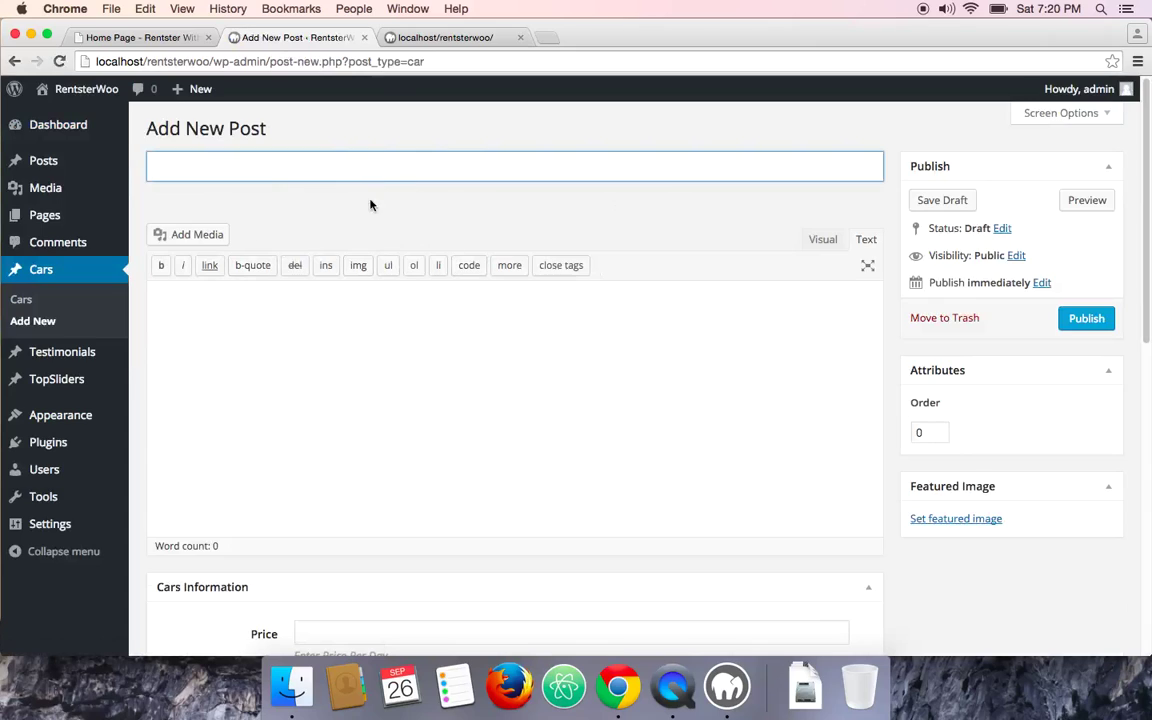
Step: Copy the car name "Audi Q8 S Line" from the demo site's slider into the new car entry's title
left_click(425, 37)
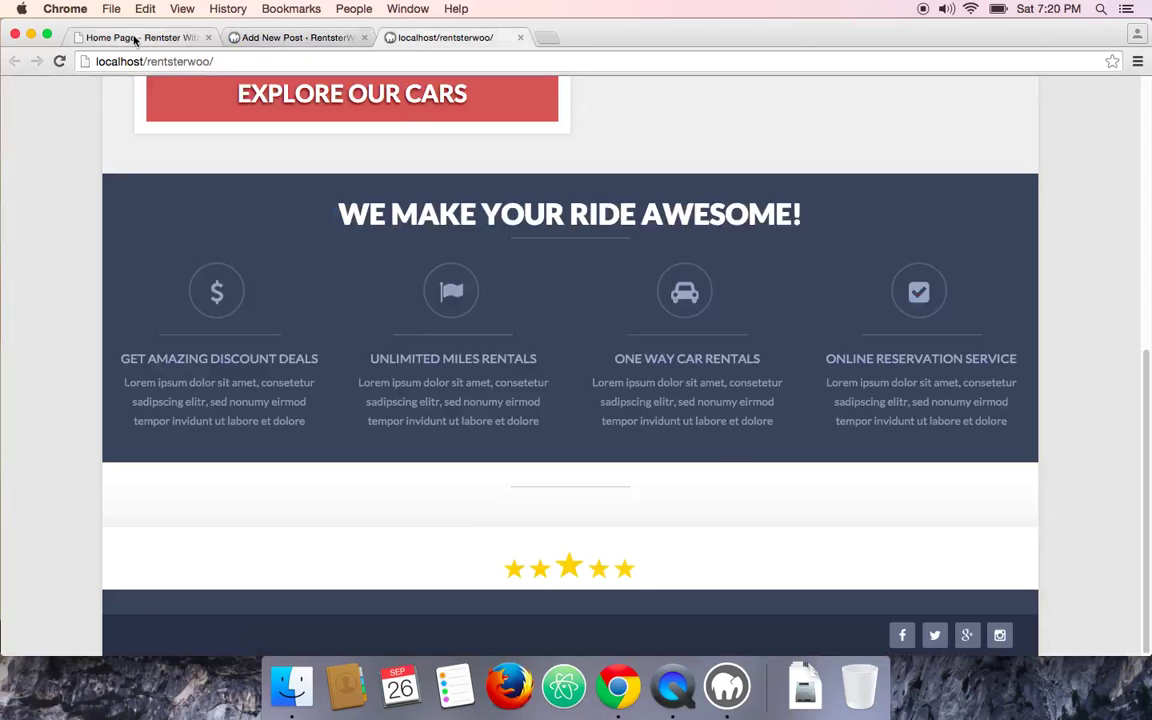
left_click(78, 38)
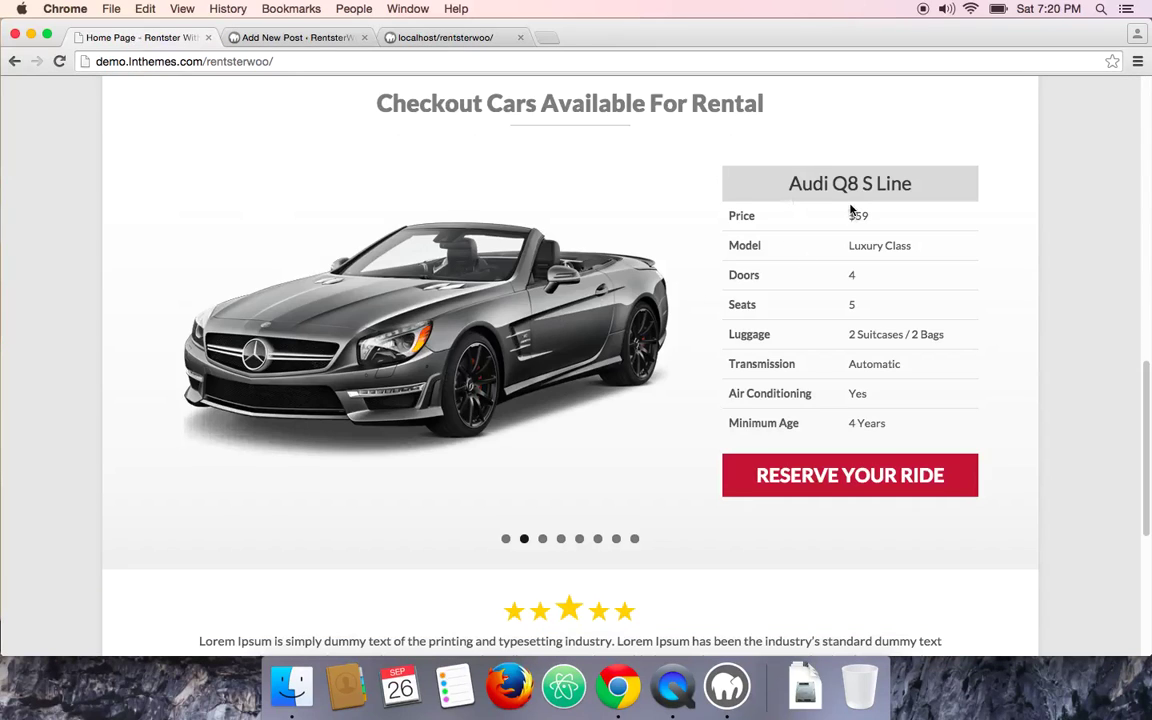
left_click_drag(791, 181, 911, 187)
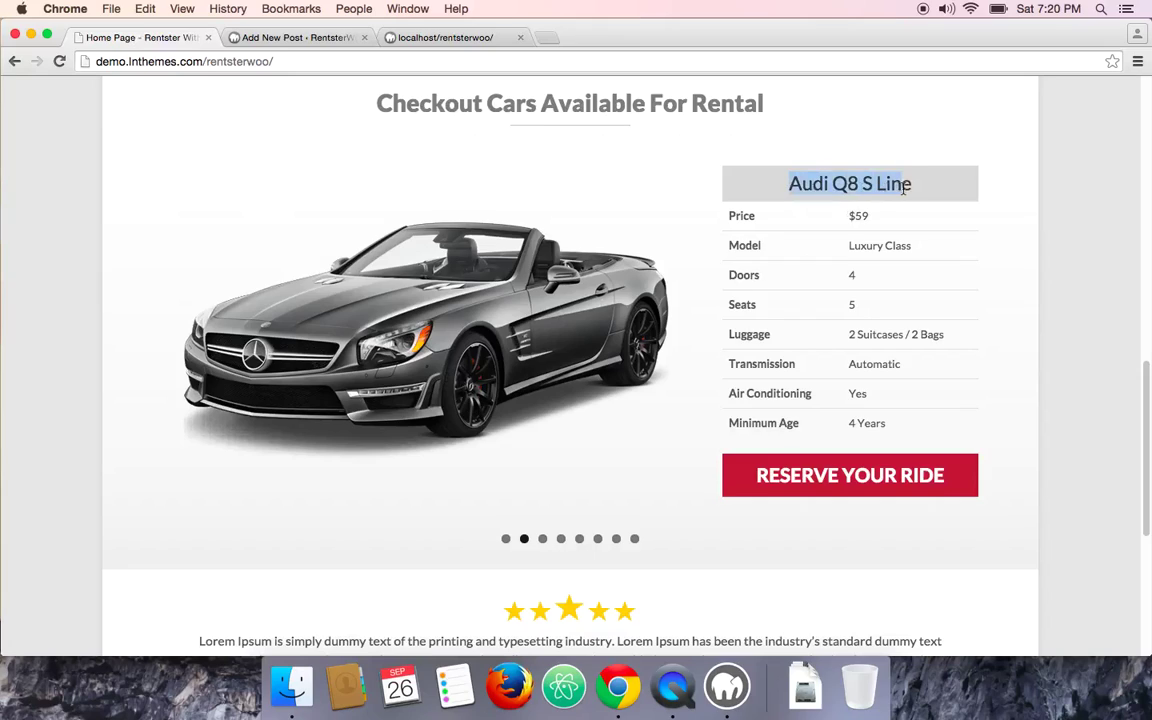
right_click(887, 176)
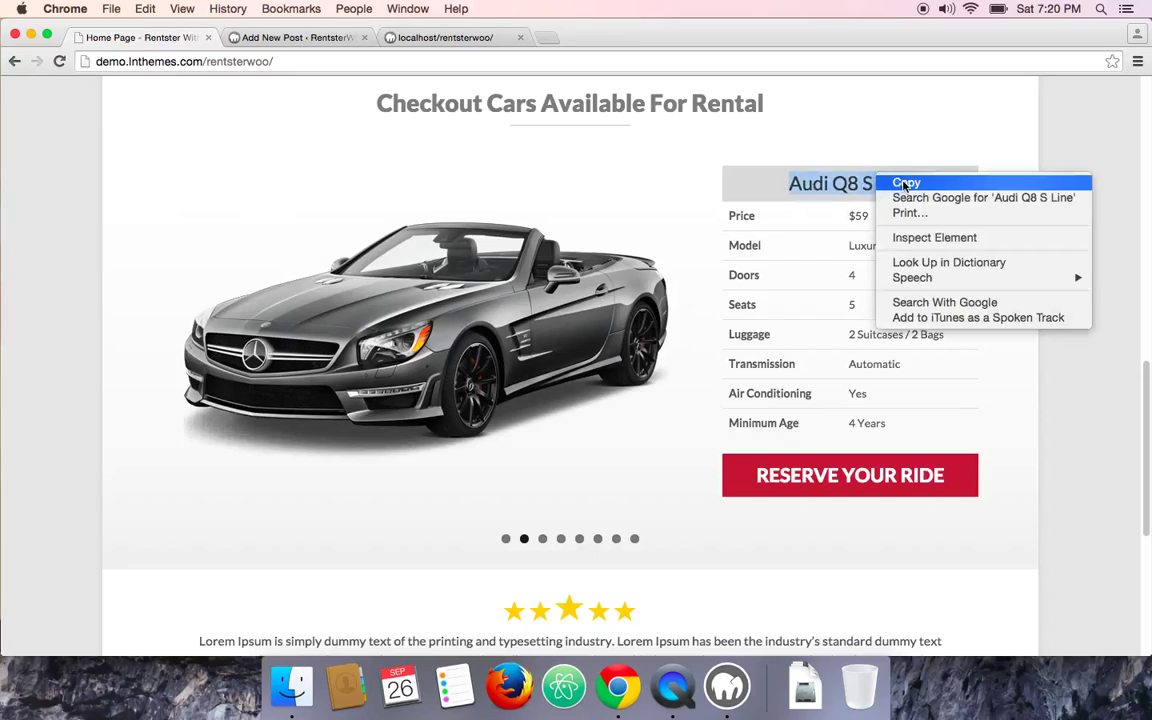
left_click(908, 183)
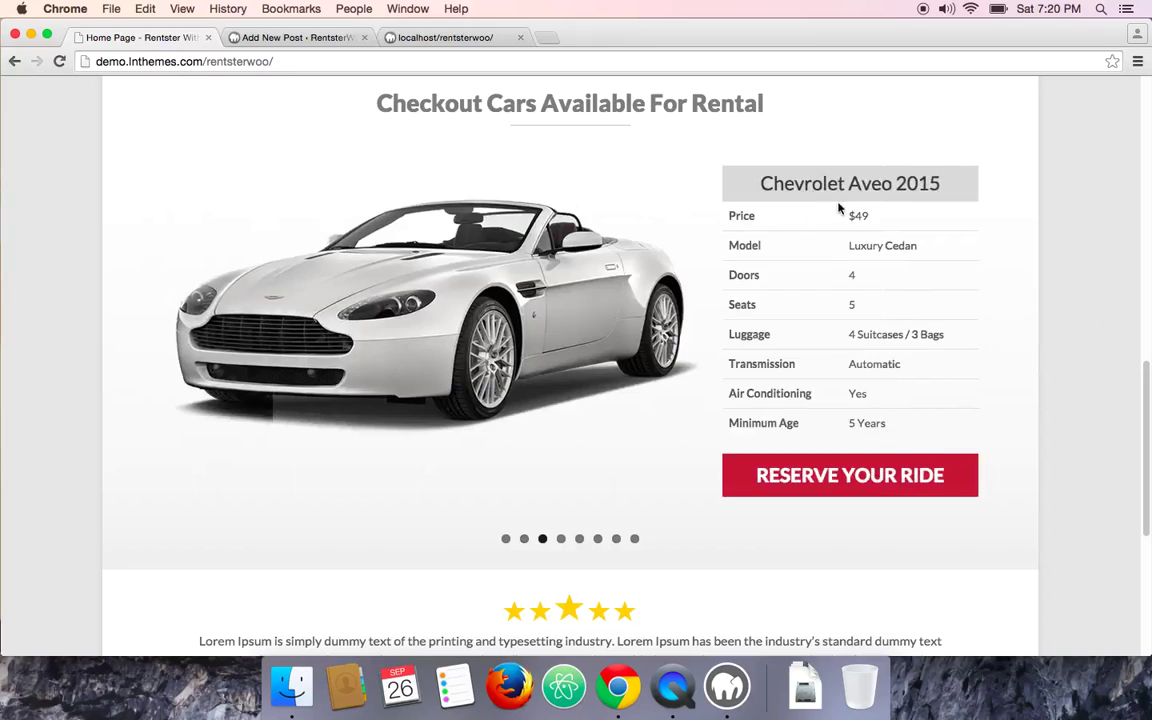
left_click(524, 538)
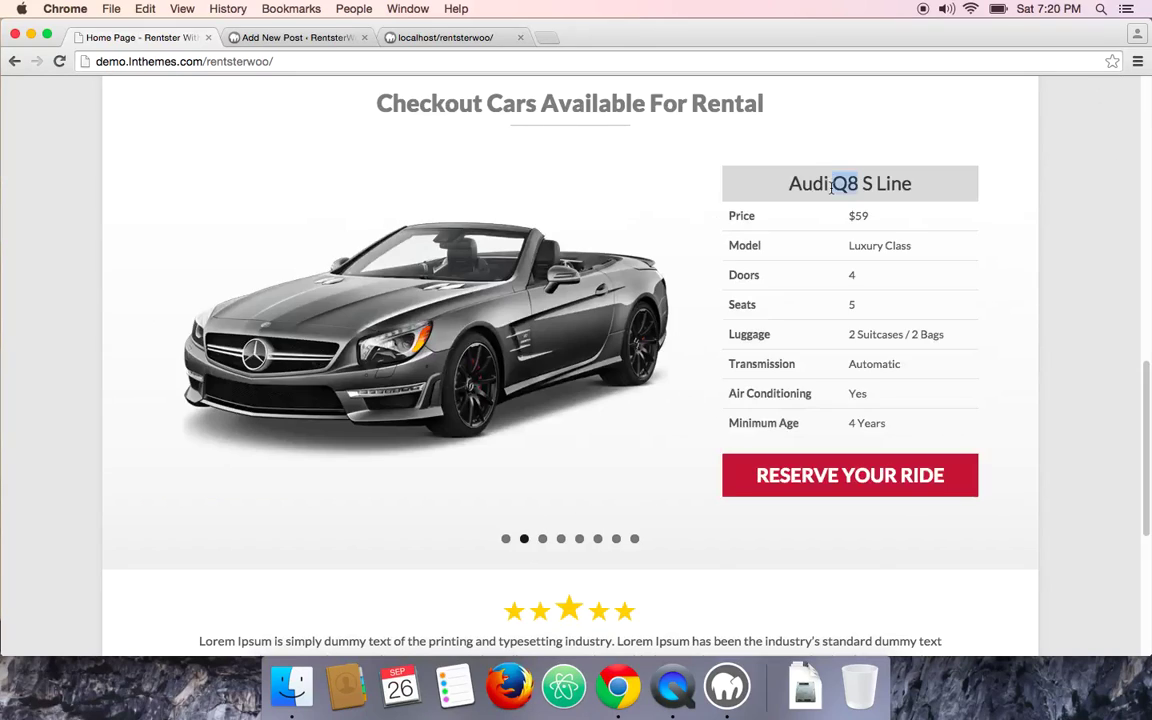
triple_click(797, 181)
right_click(833, 188)
left_click(862, 196)
left_click(297, 37)
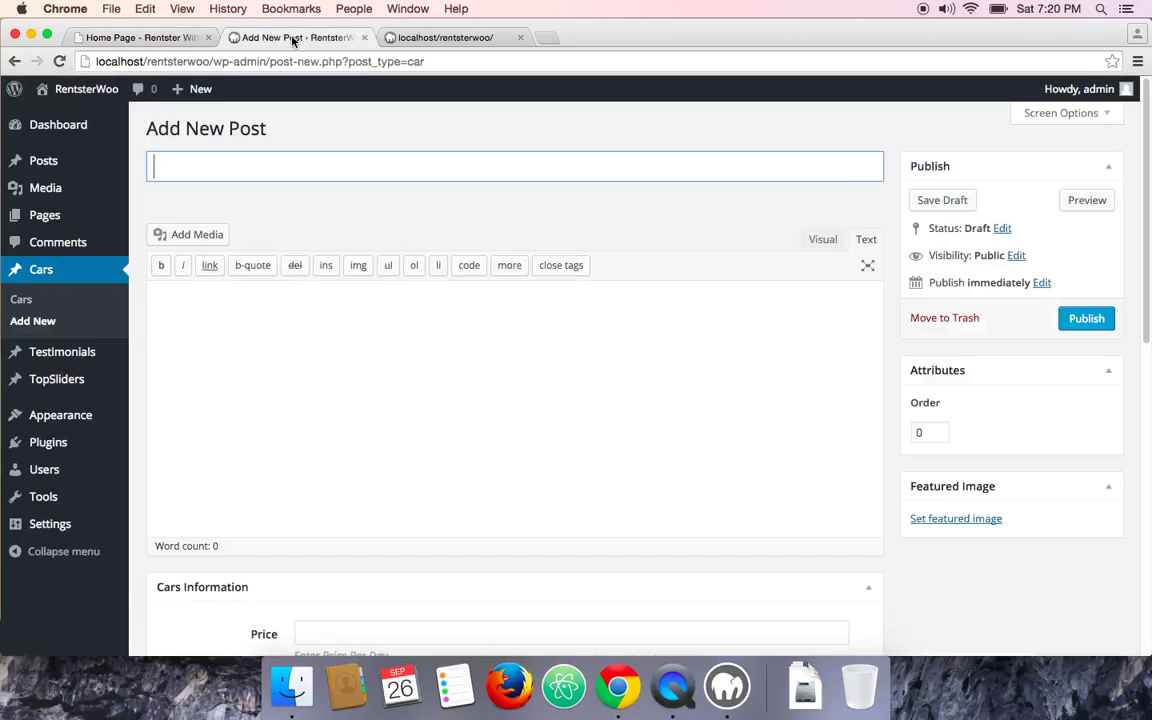
key("super+v")
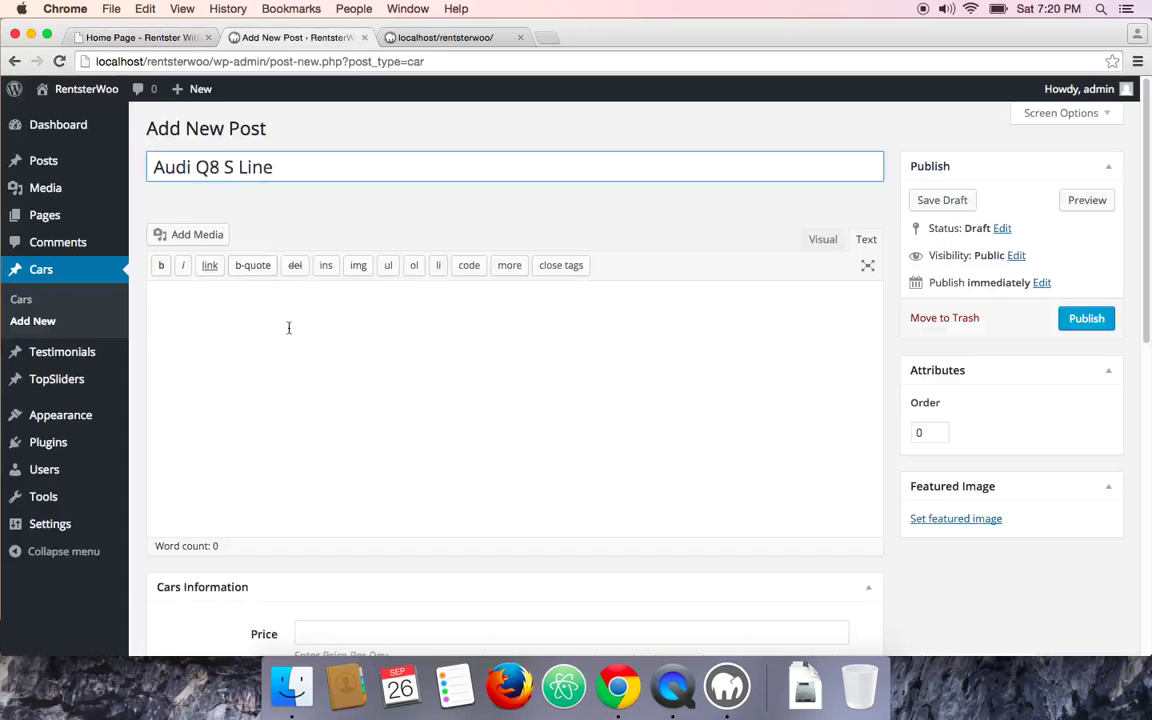
Step: Copy the Lorem ipsum paragraph under the Mercedes Benz heading on the local site into the car entry's content
left_click(437, 40)
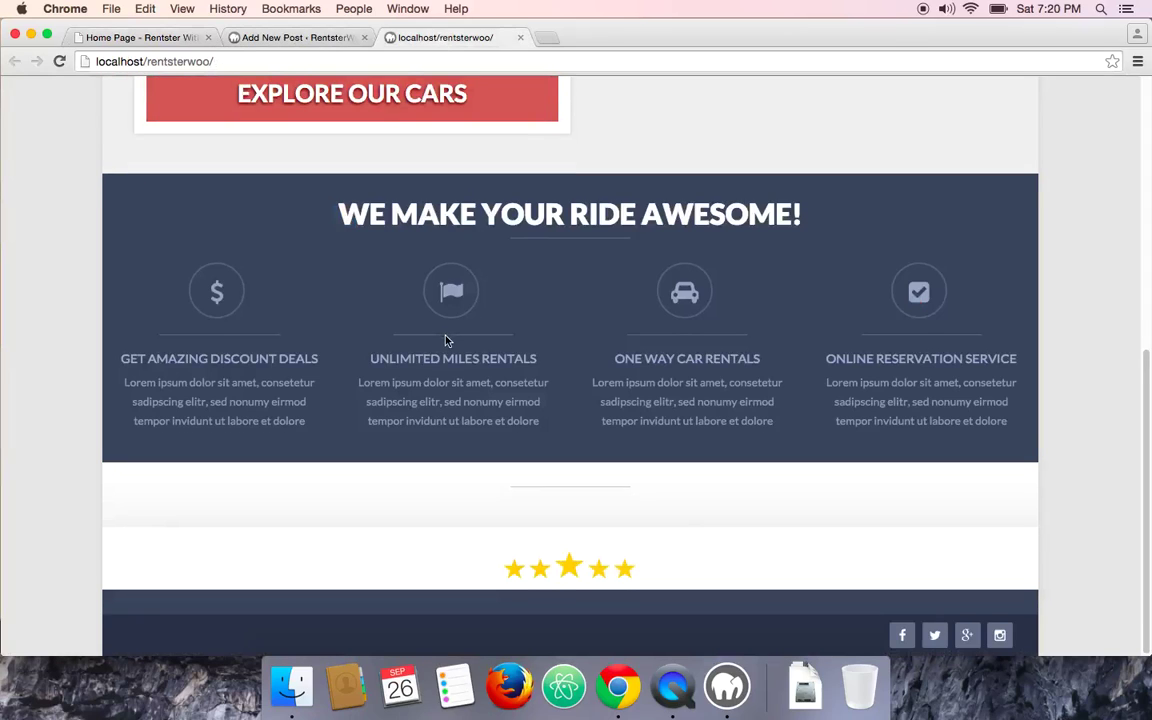
scroll(447, 341, "up", 8)
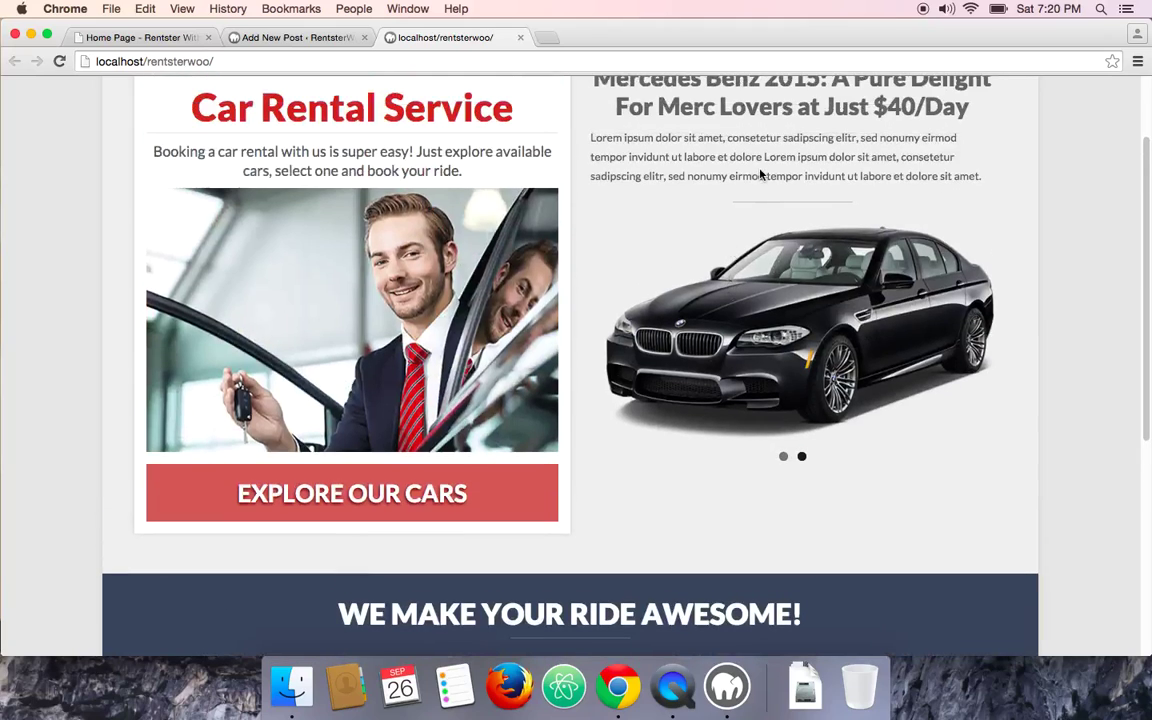
triple_click(760, 175)
right_click(682, 148)
left_click(705, 160)
left_click(296, 38)
left_click(325, 365)
key("super+v")
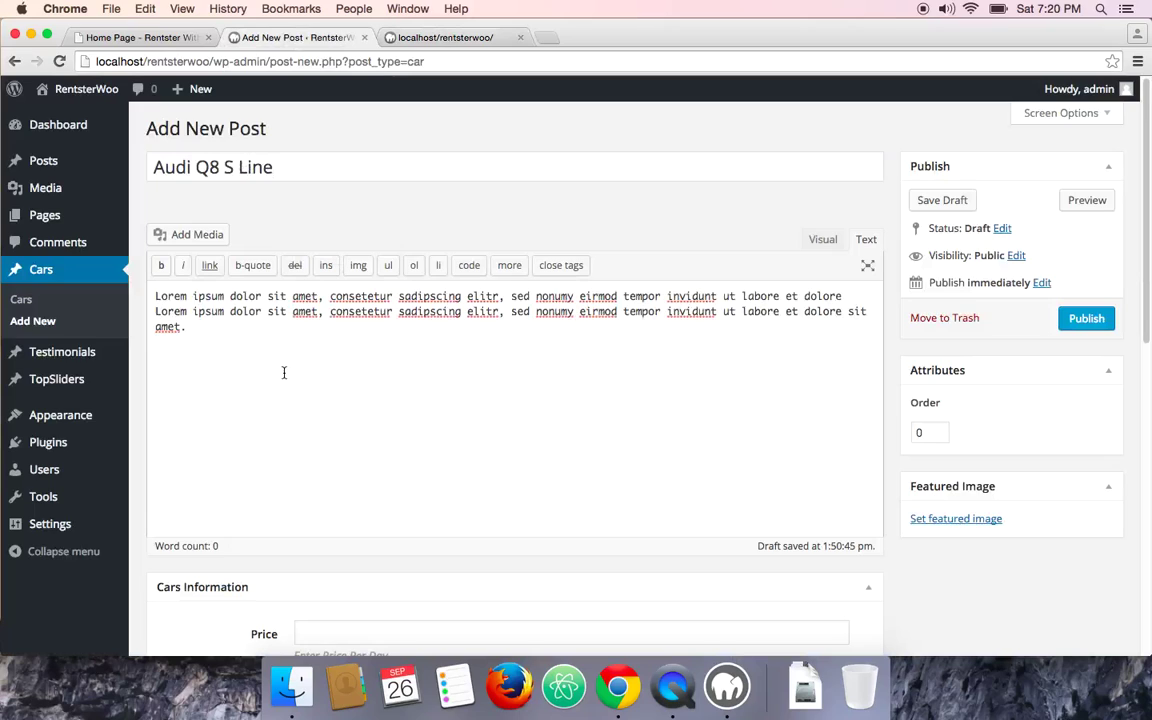
Step: Check the demo car's details, and fill in the car's Price as $30 and Model as Classic in Cars Information
scroll(290, 376, "down", 5)
scroll(285, 380, "up", 3)
scroll(260, 376, "down", 4)
scroll(188, 363, "down", 2)
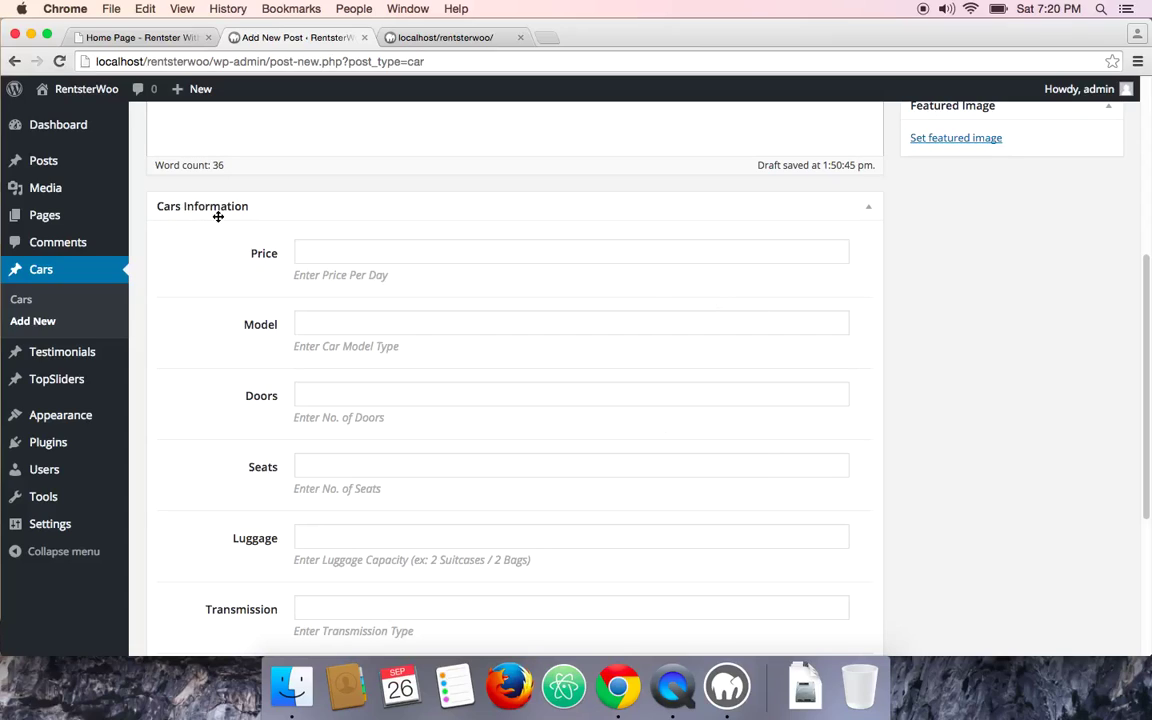
left_click(346, 254)
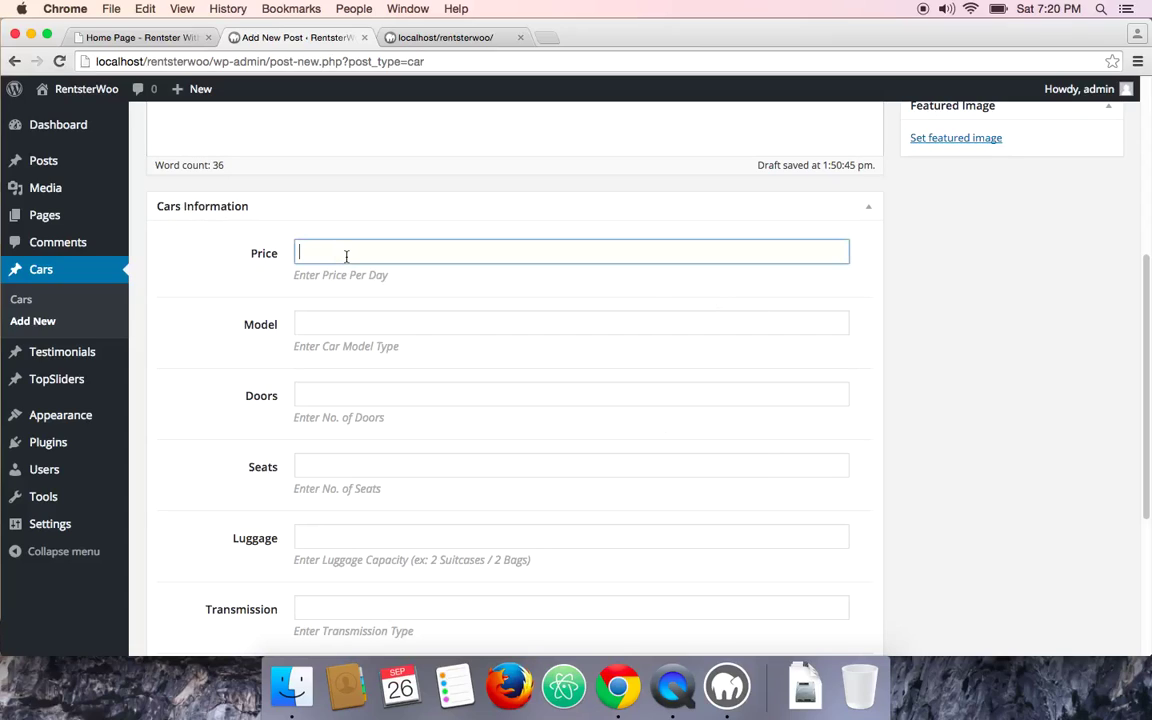
left_click(120, 40)
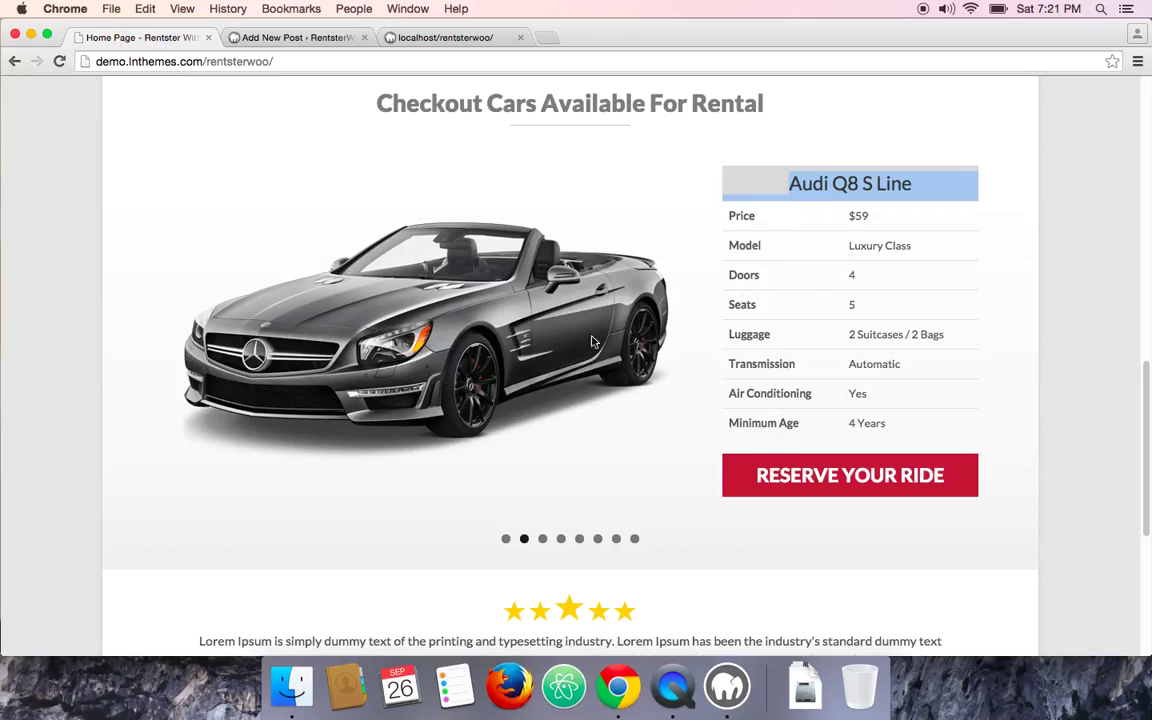
left_click(289, 40)
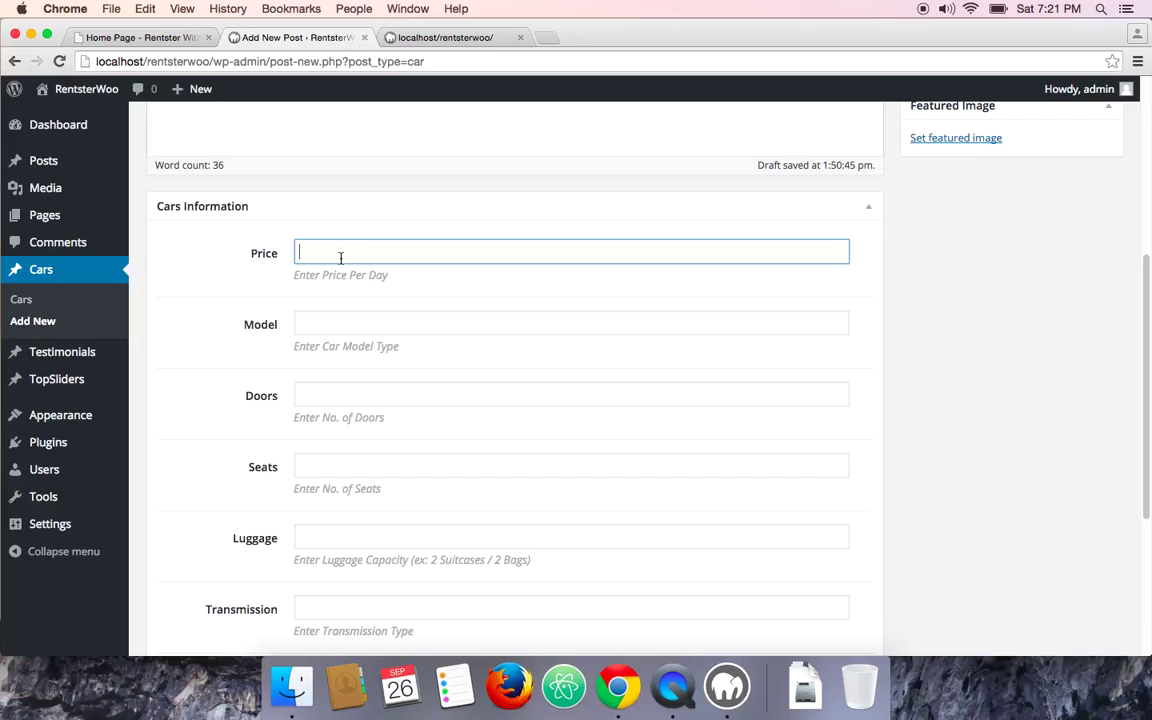
type("$30")
left_click(339, 325)
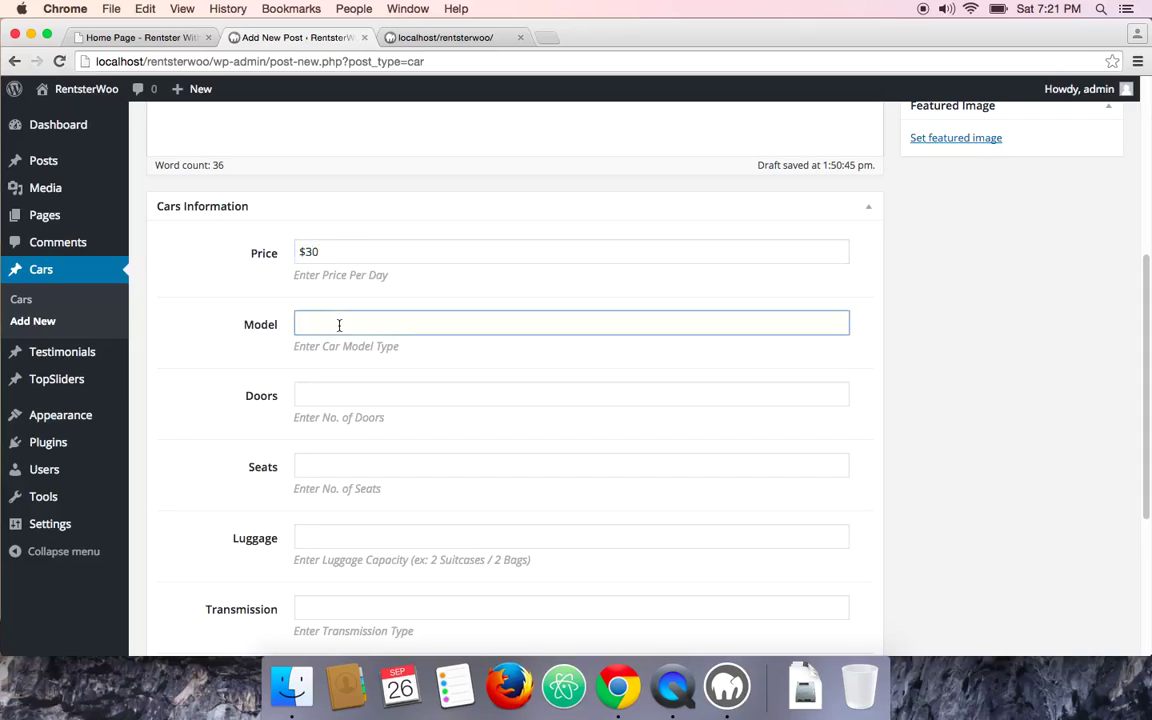
type("Classic")
Step: Fill in the car's Doors as 4, Seats as 5 and Luggage as "2 Suitcases / Bags"
left_click(320, 394)
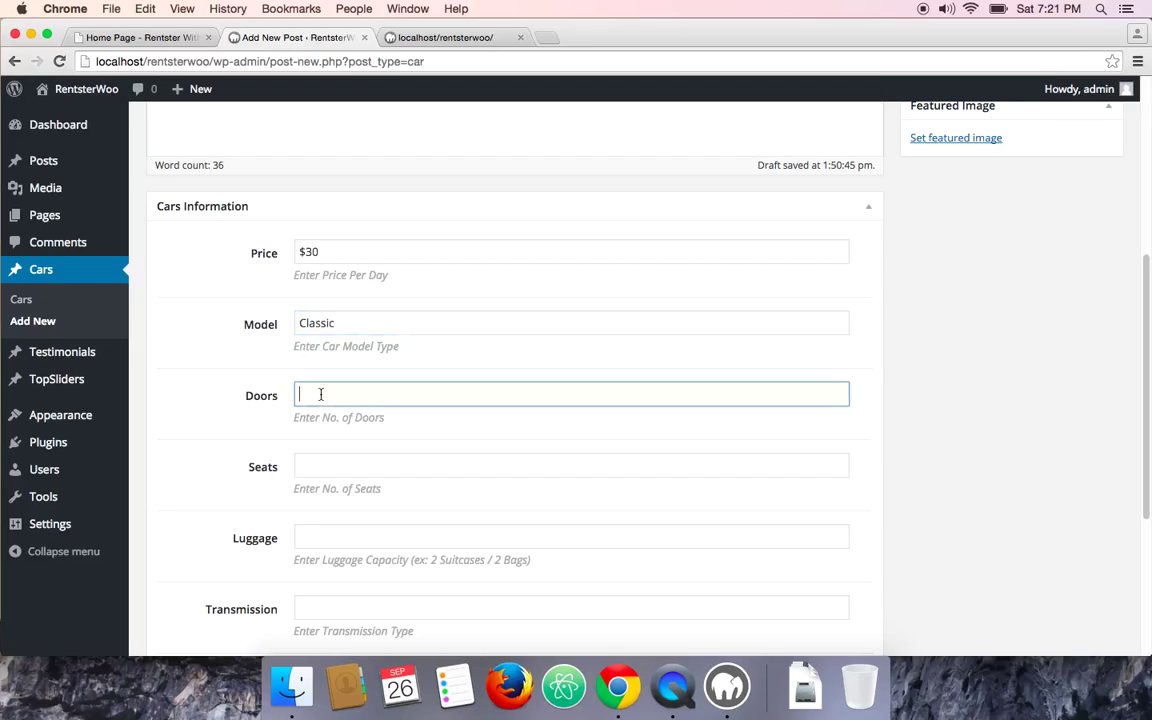
type("4")
left_click(320, 461)
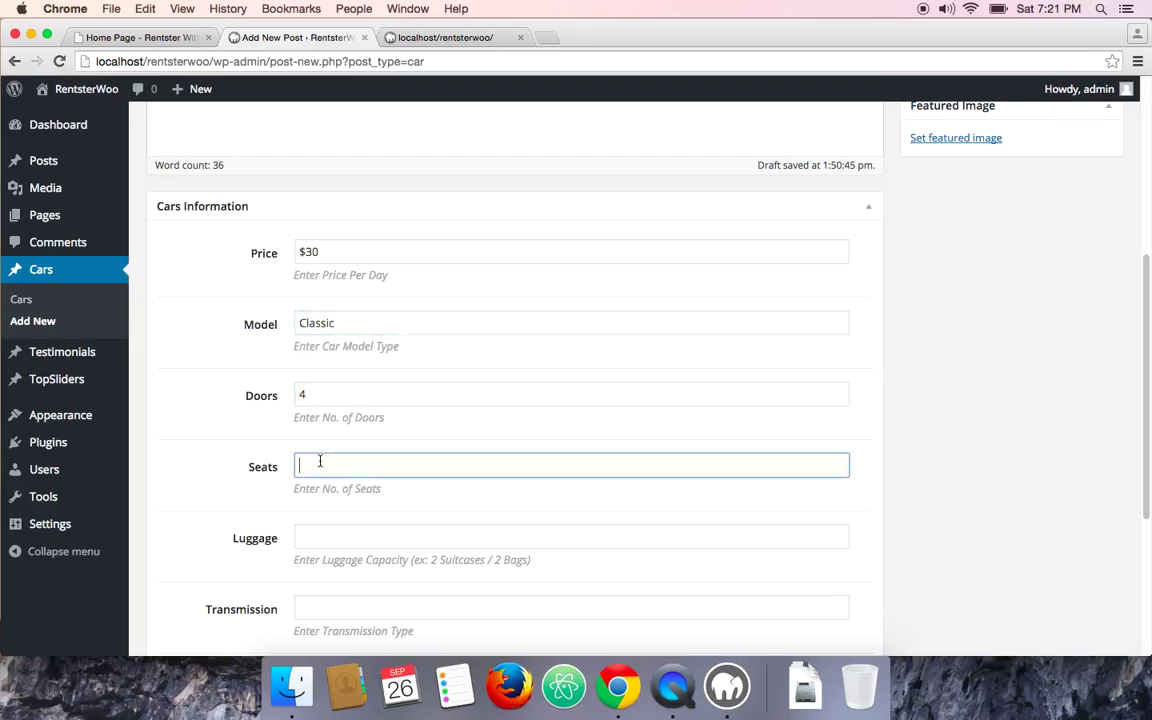
type("5")
left_click(334, 530)
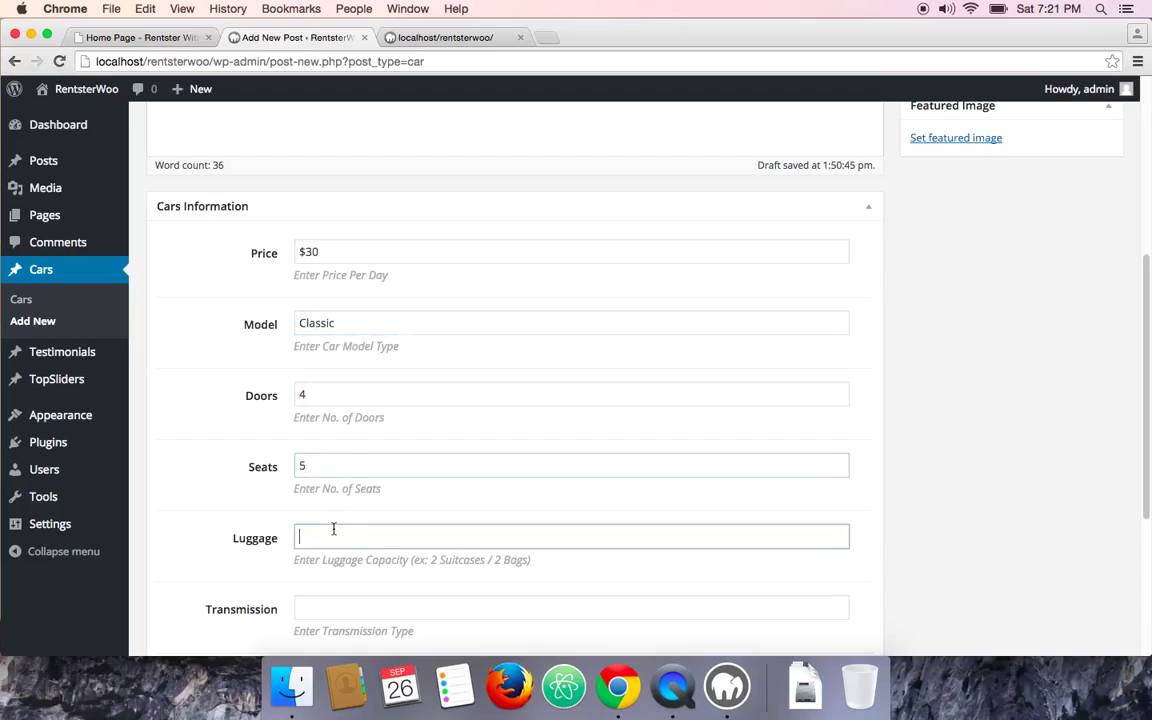
type("2 Suitca")
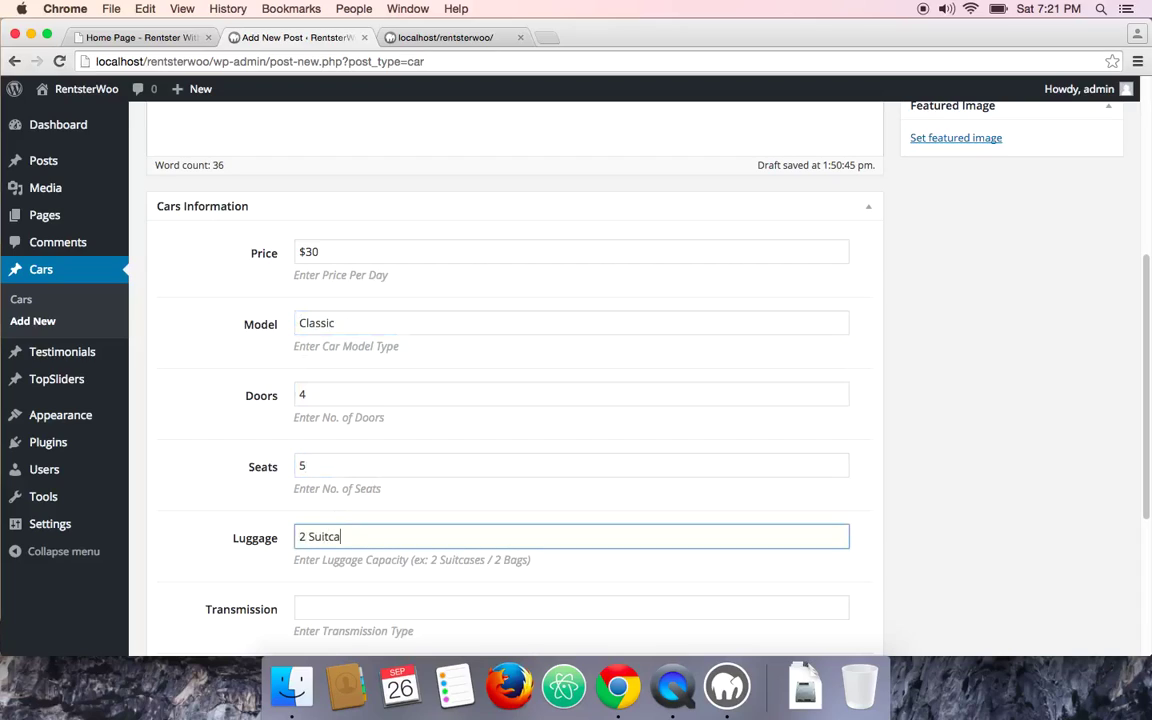
type("ses / Bags")
Step: Fill in the car's Transmission as Automatics and Air Conditioning as Yes
scroll(380, 565, "down", 1)
left_click(329, 583)
type("Auti")
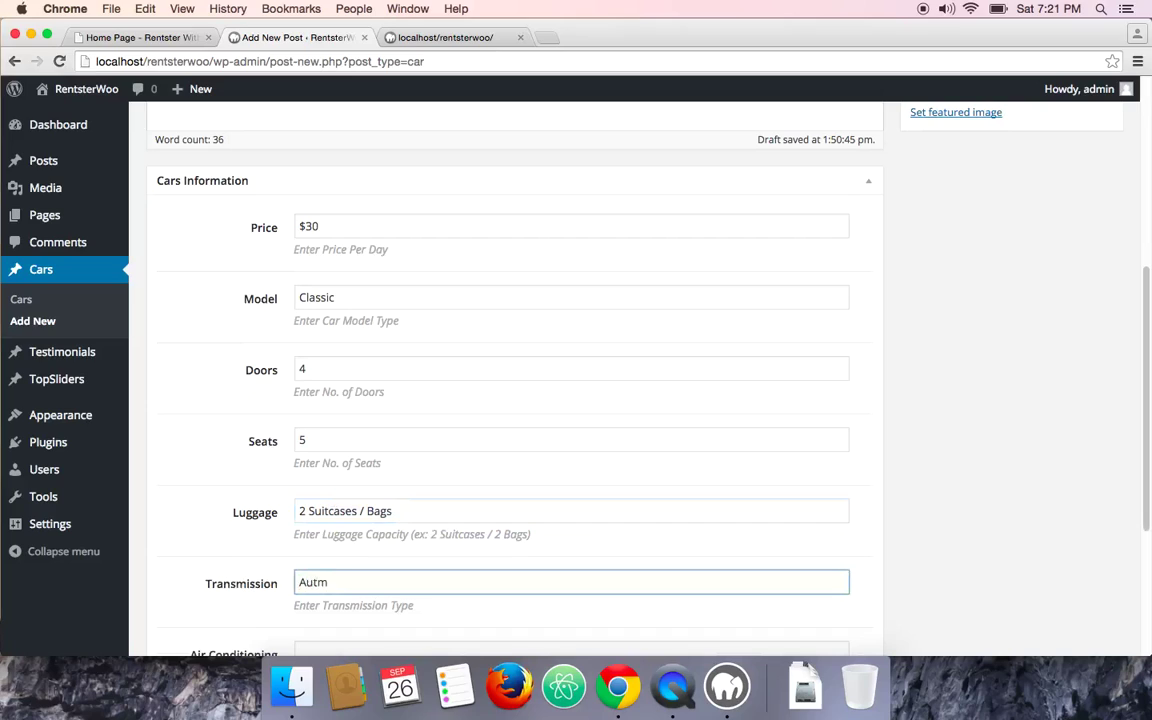
type("matics")
scroll(300, 470, "down", 2)
left_click(366, 582)
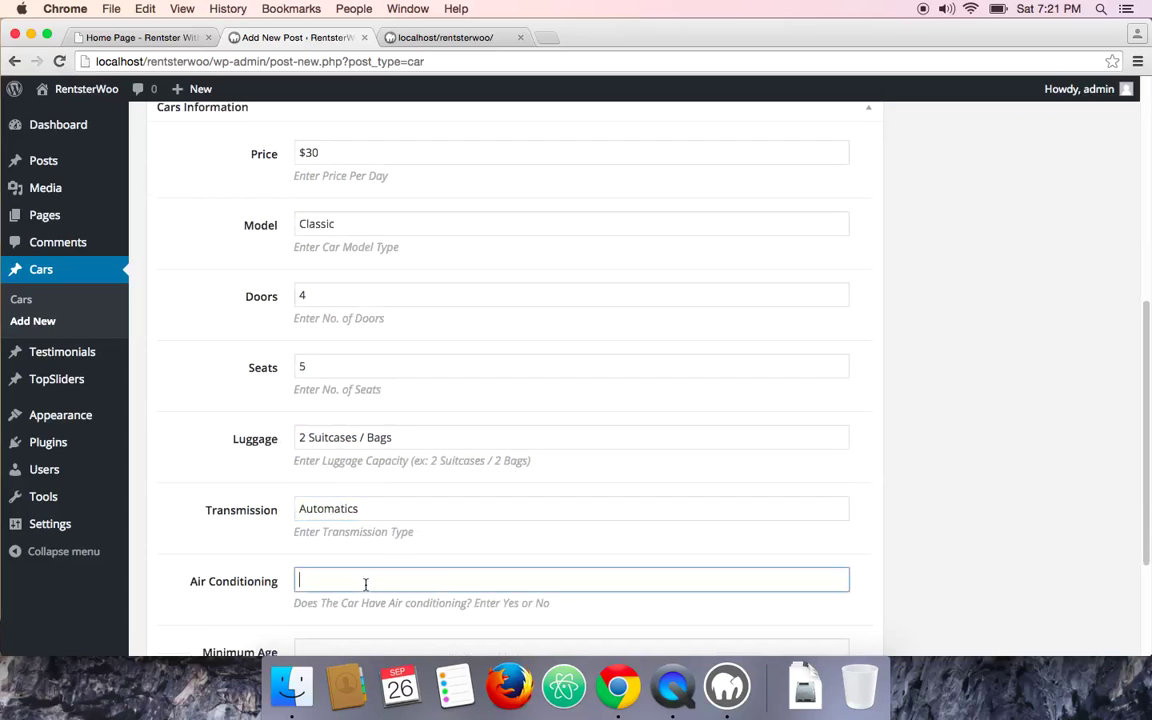
scroll(366, 584, "down", 2)
type("YEs")
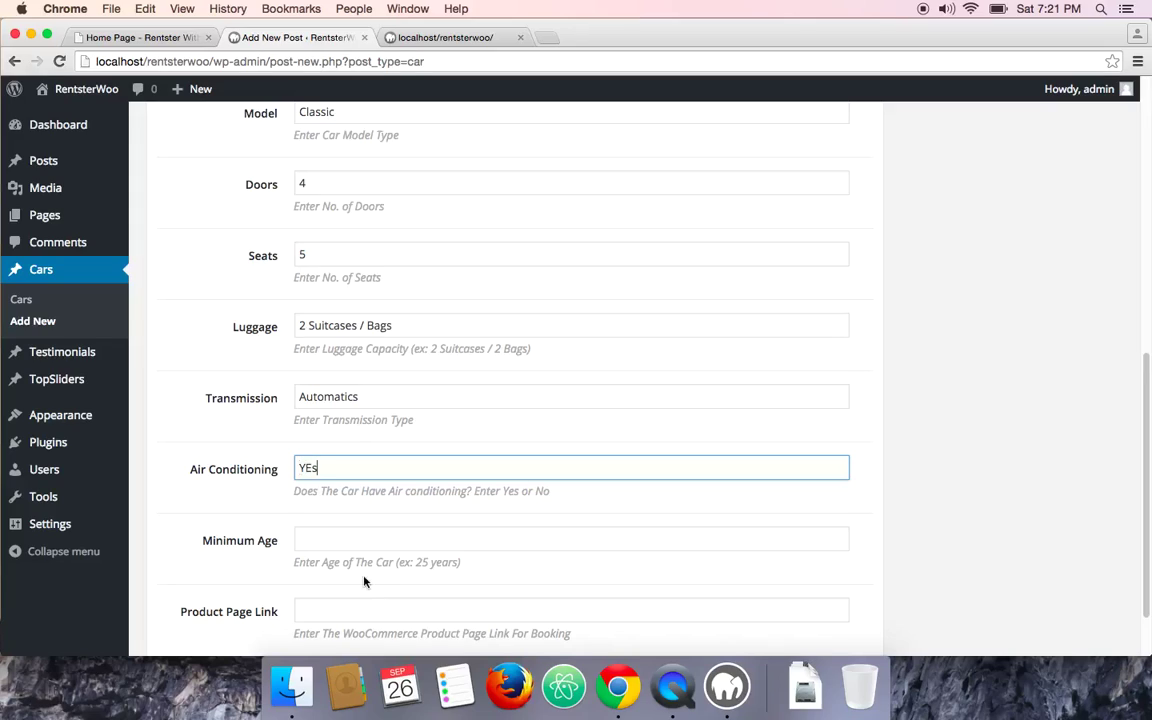
key("BackSpace")
key("BackSpace")
type("es")
Step: Fill in the car's Minimum Age as "3 Years"
left_click(321, 541)
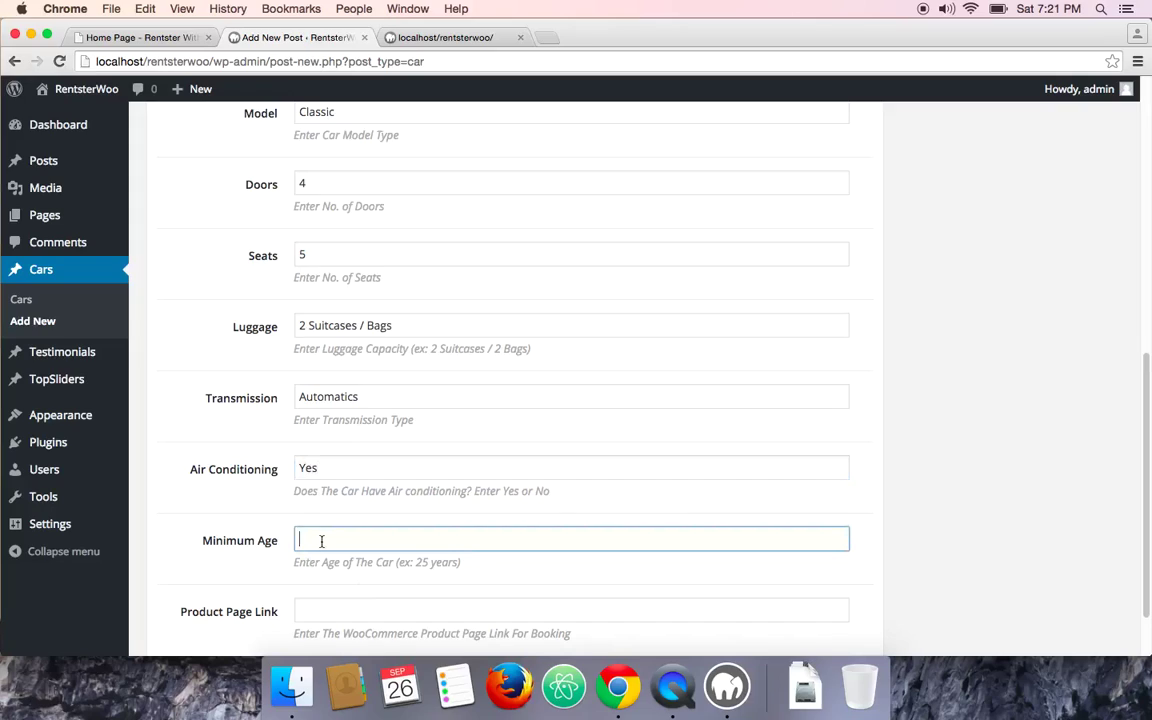
type("3 Yers")
scroll(295, 464, "down", 1)
key("BackSpace")
key("BackSpace")
scroll(301, 463, "down", 3)
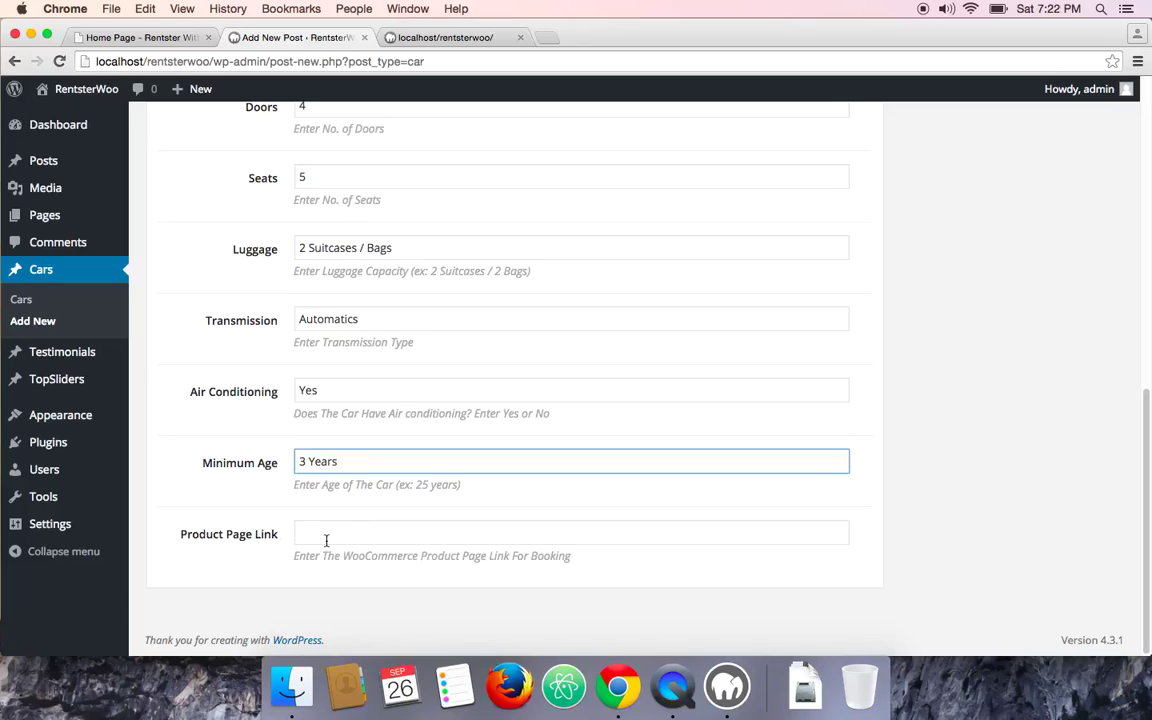
Step: Save the Audi Q8 S Line slide's car picture from the demo site to the Desktop as car14
scroll(257, 530, "up", 2)
scroll(255, 525, "up", 10)
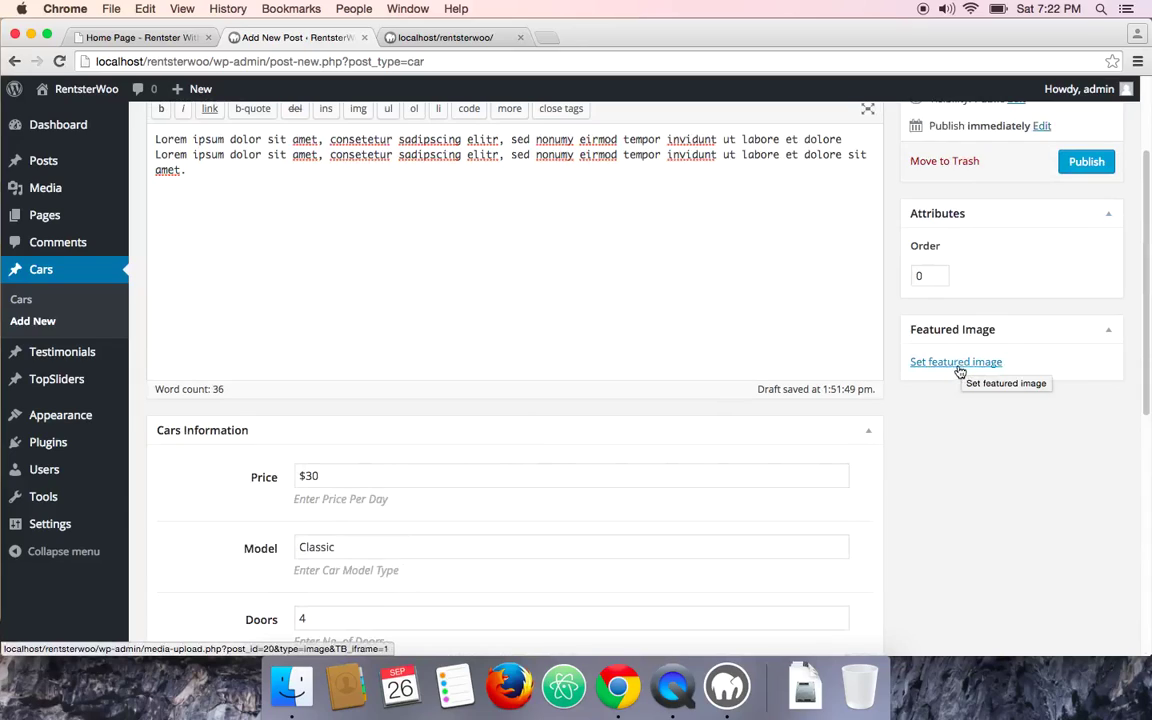
left_click(140, 37)
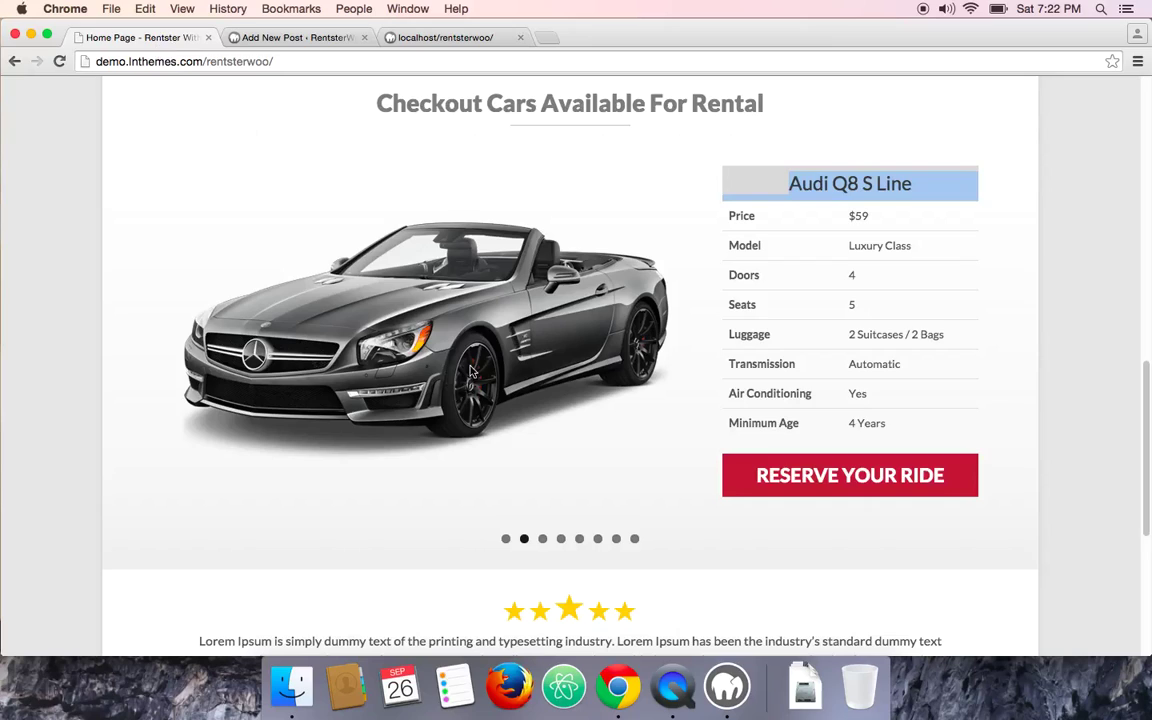
right_click(480, 332)
left_click(538, 334)
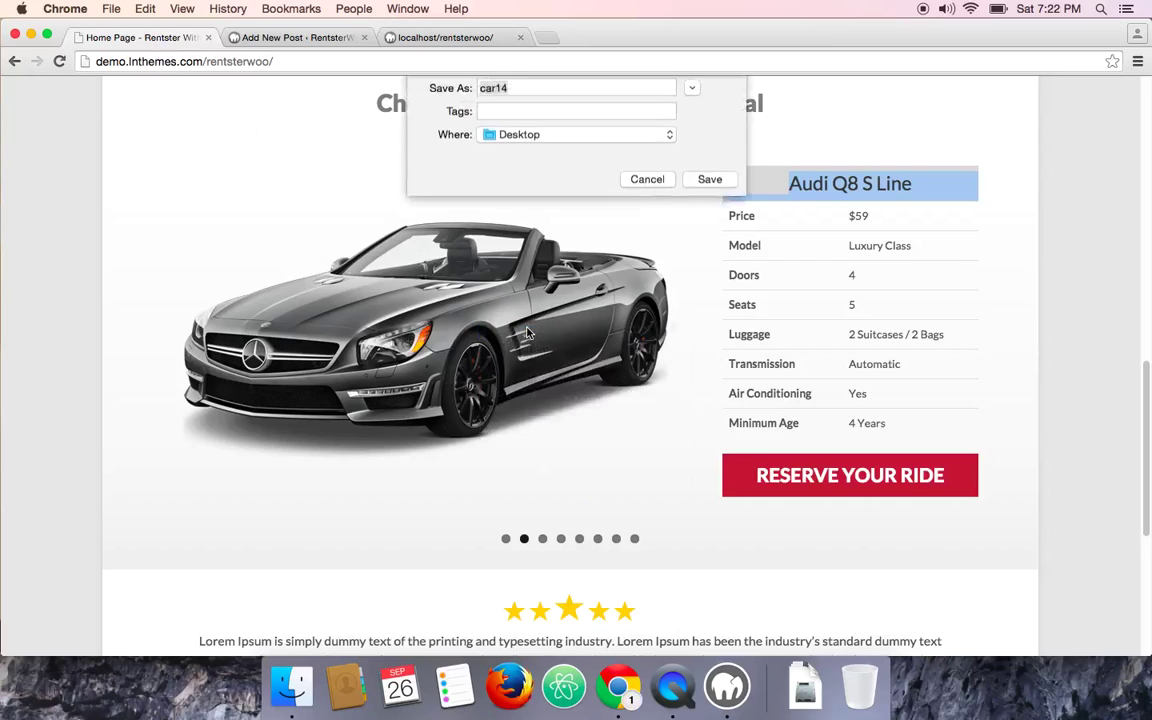
left_click(707, 175)
Step: Upload car14.png from the Desktop and set it as the featured image of the Audi Q8 S Line car entry
left_click(270, 38)
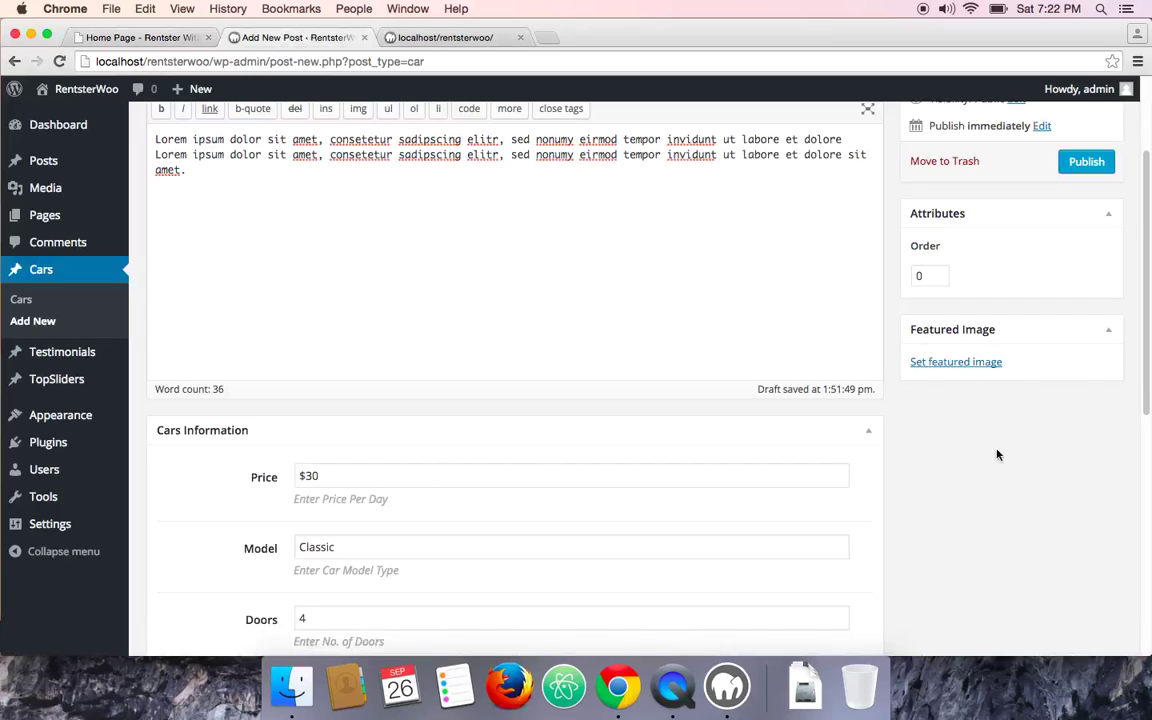
left_click(956, 362)
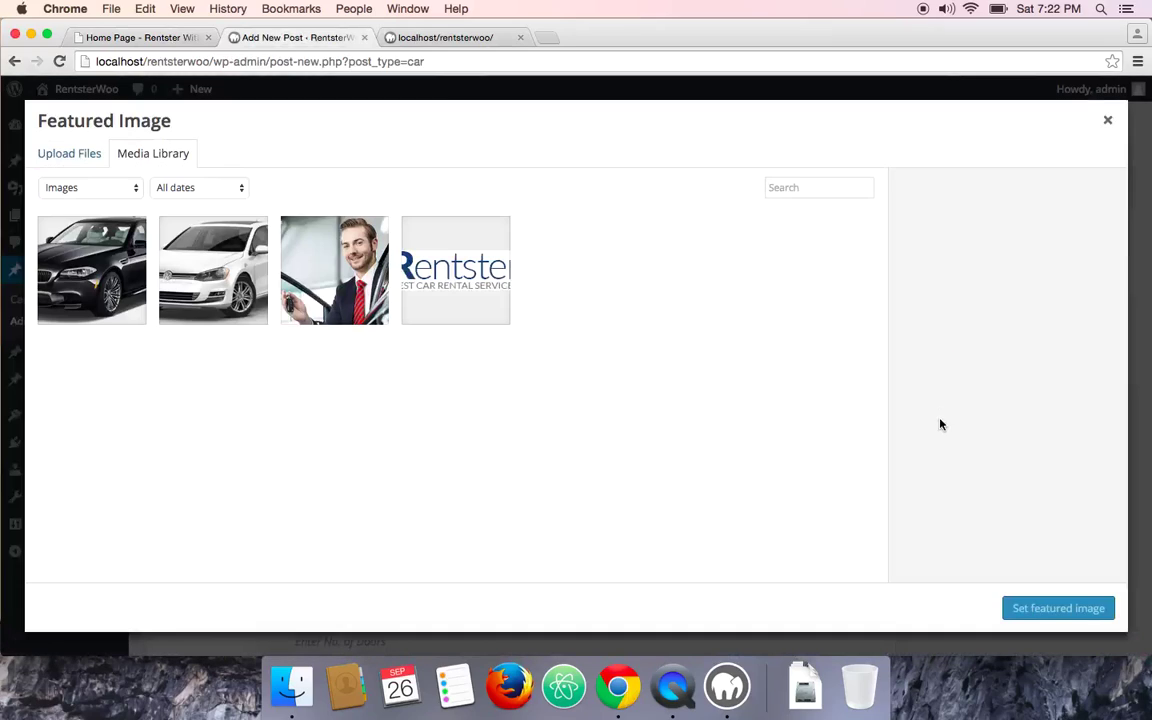
left_click(62, 156)
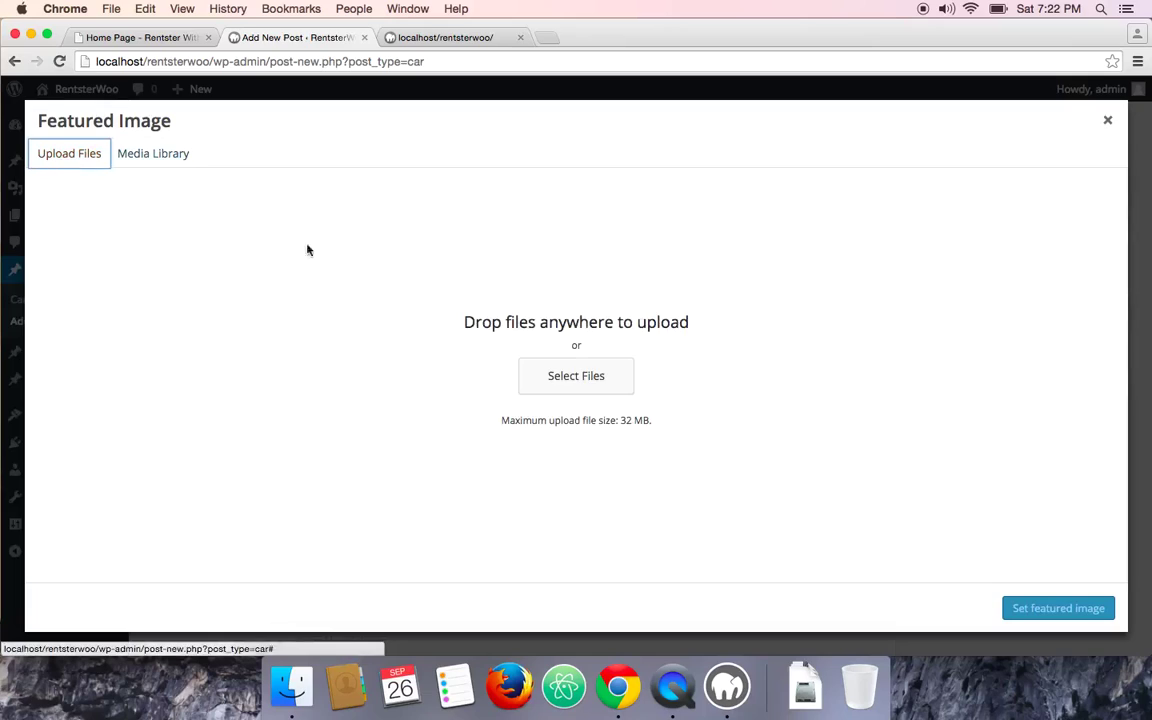
left_click(566, 374)
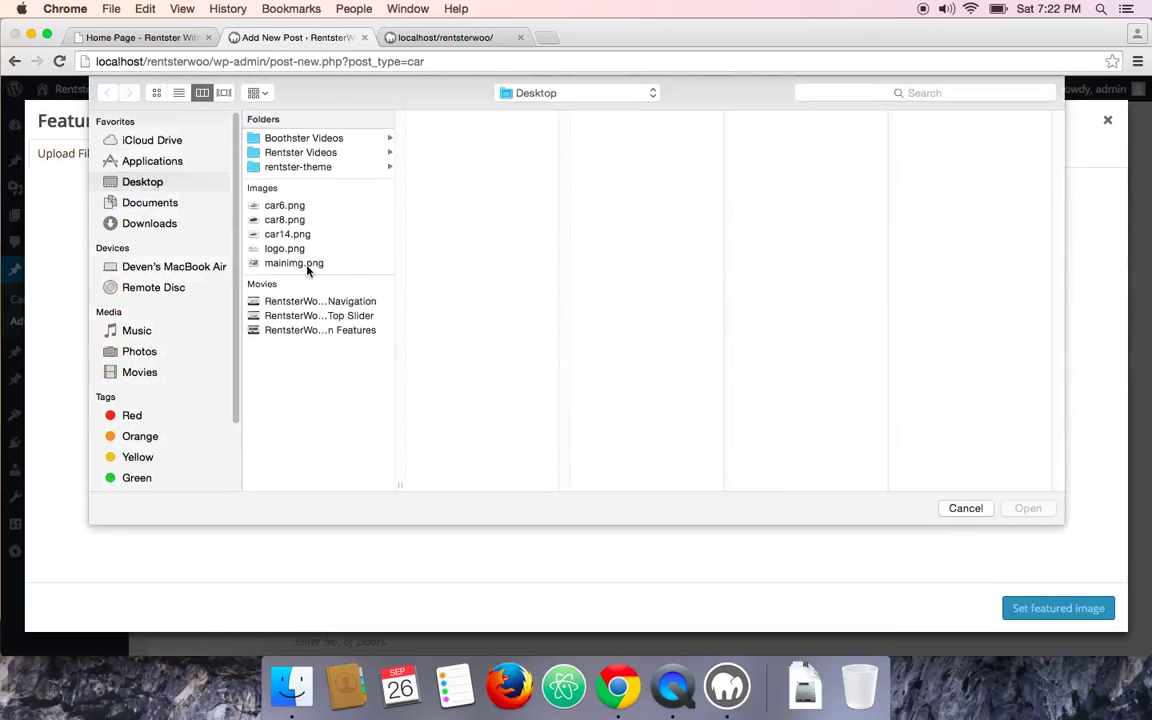
left_click(282, 234)
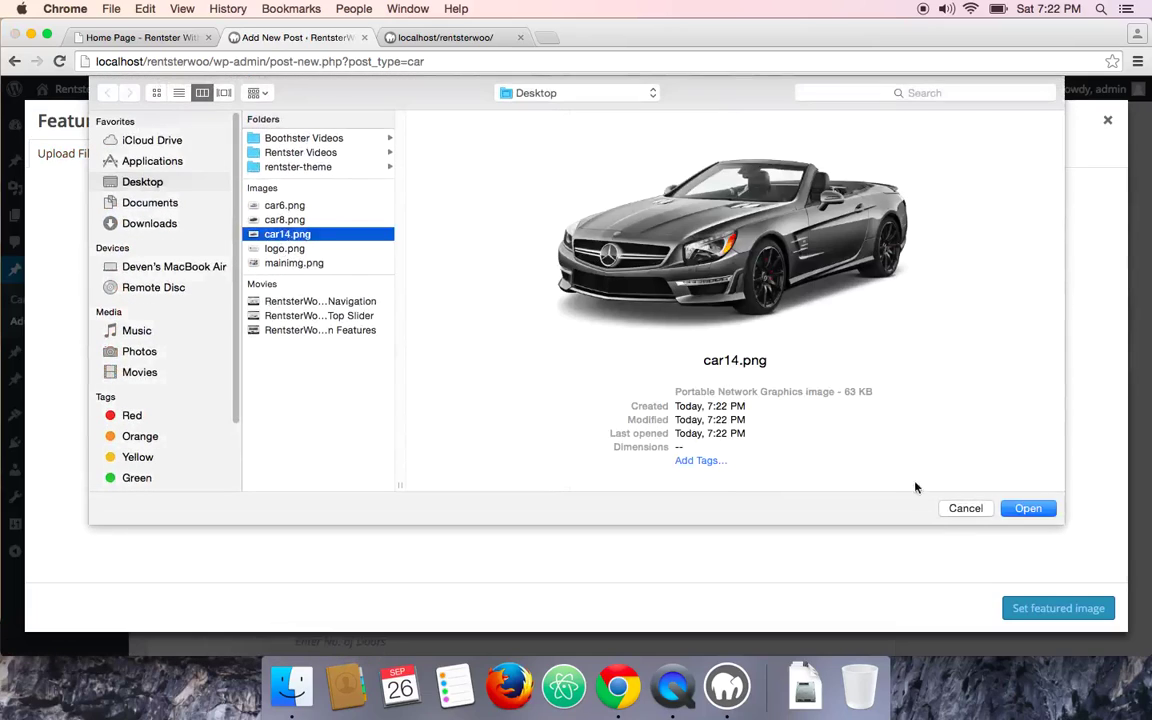
left_click(1028, 508)
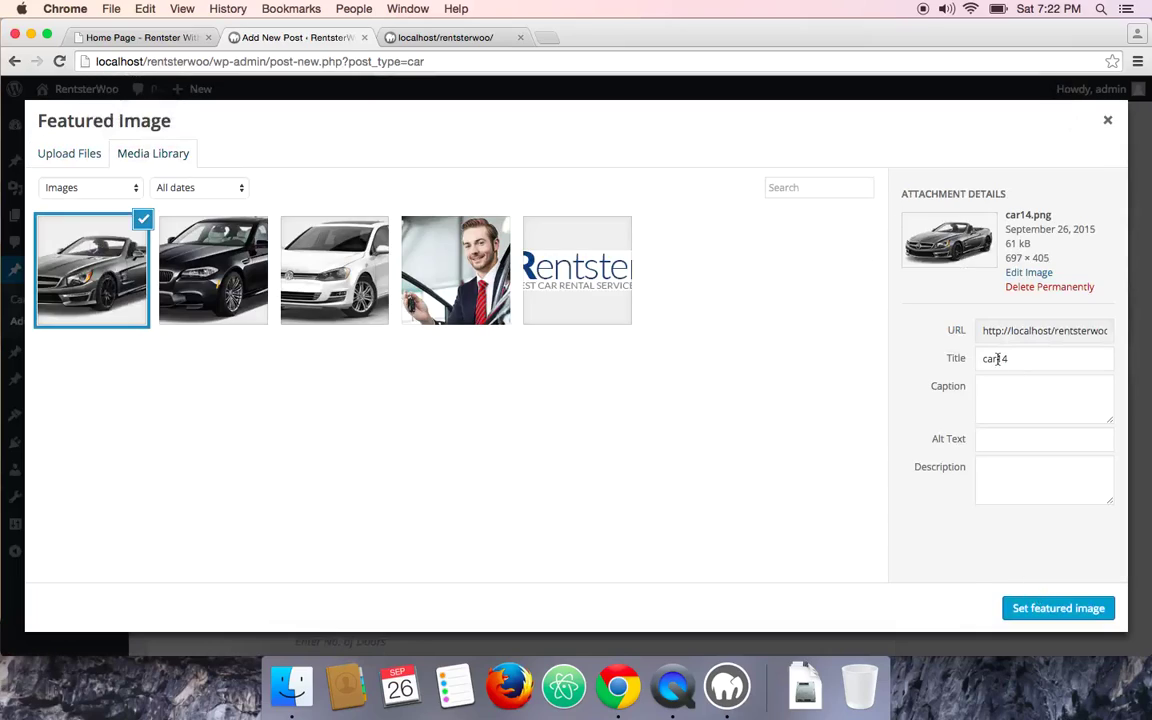
left_click(1028, 608)
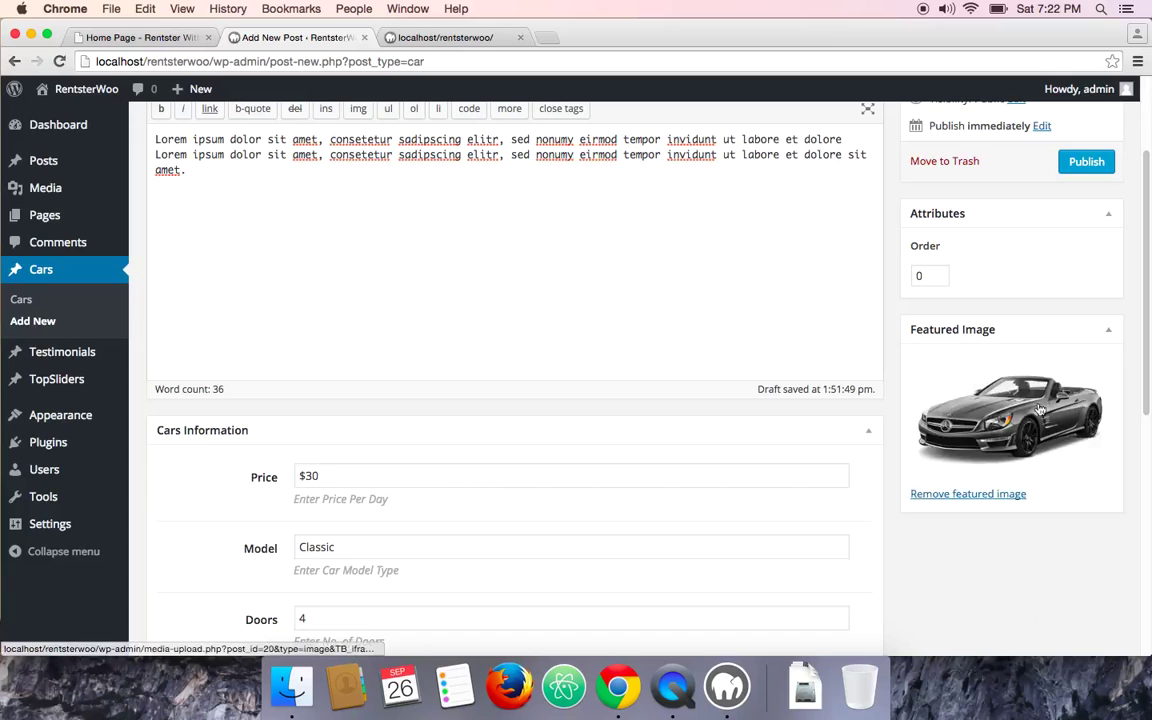
Step: Publish the Audi Q8 S Line car entry
scroll(1012, 422, "up", 1)
scroll(1012, 422, "up", 3)
left_click(1086, 318)
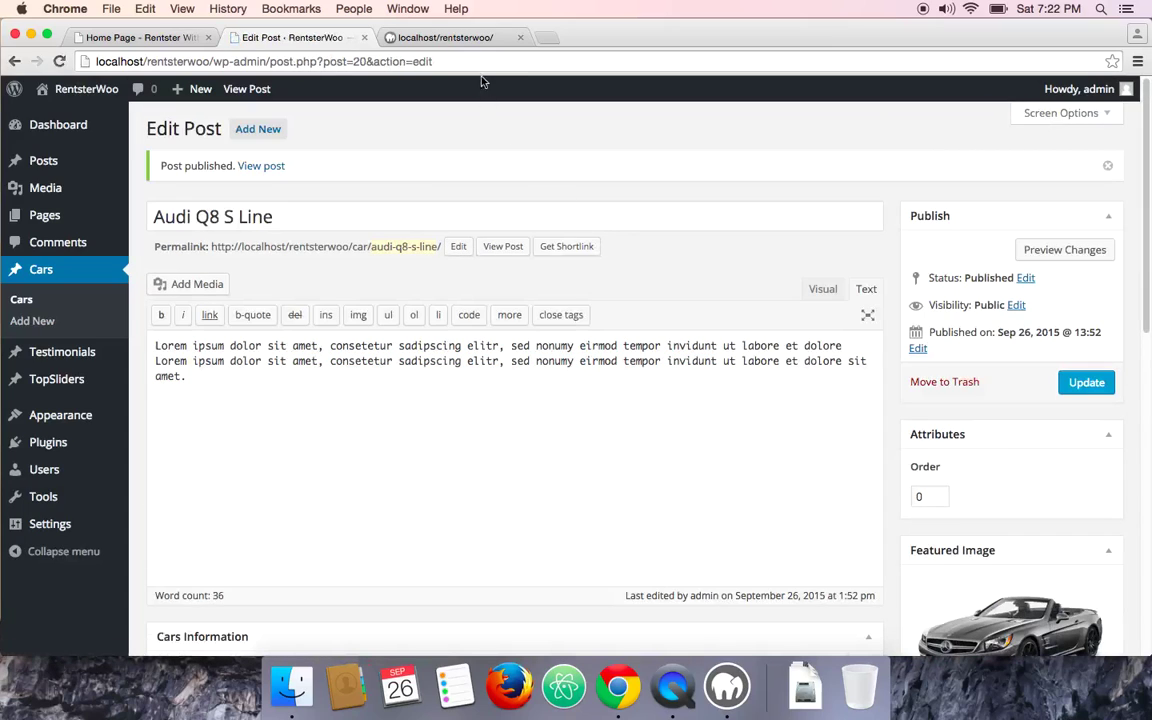
Step: Reload the local RentsterWoo home page and compare the Audi Q8 S Line slide with the fields of its car entry
left_click(435, 40)
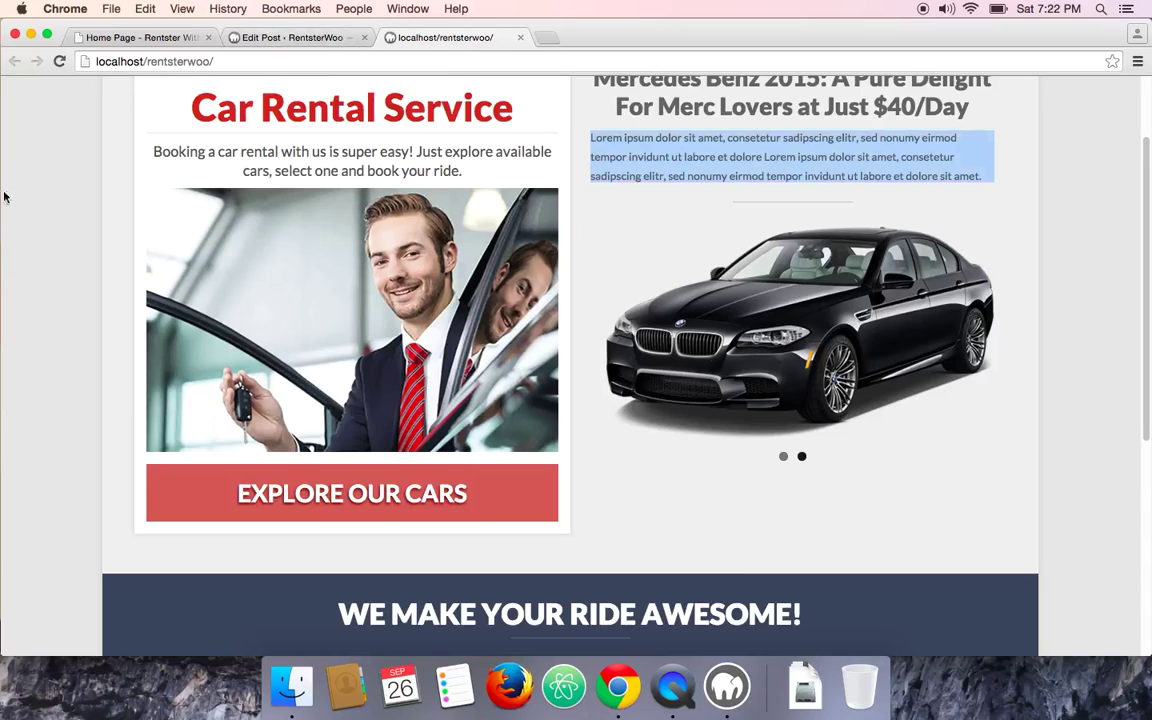
scroll(58, 207, "down", 5)
left_click(59, 61)
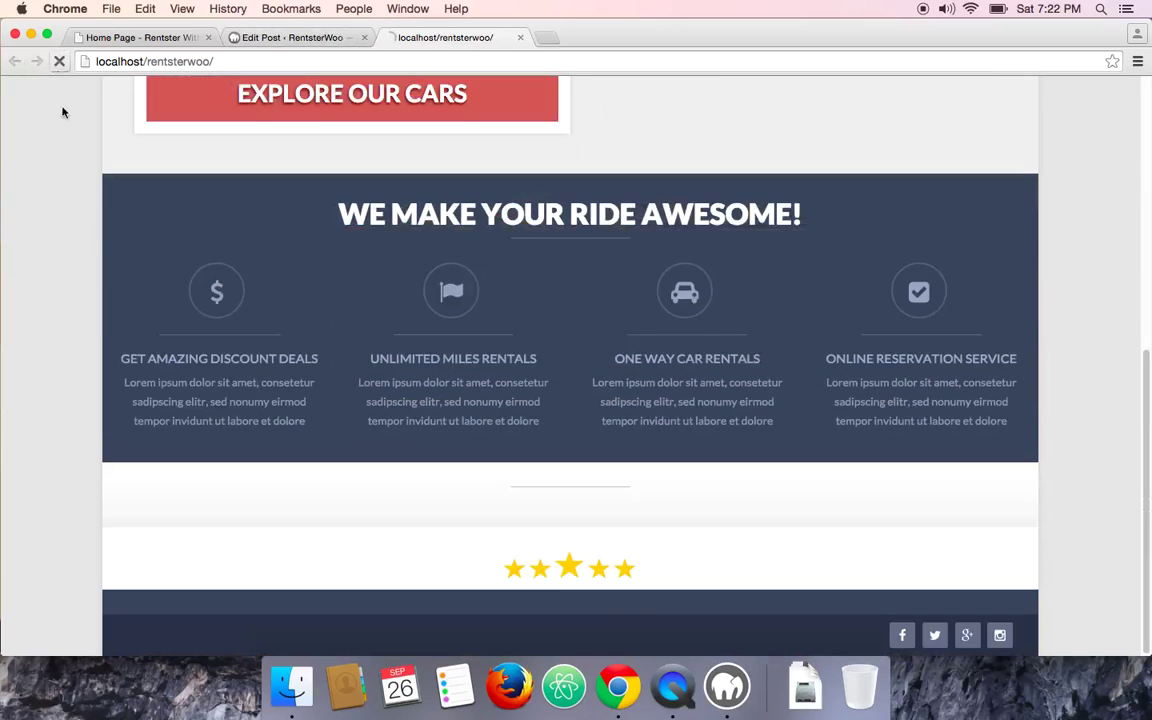
scroll(110, 352, "down", 4)
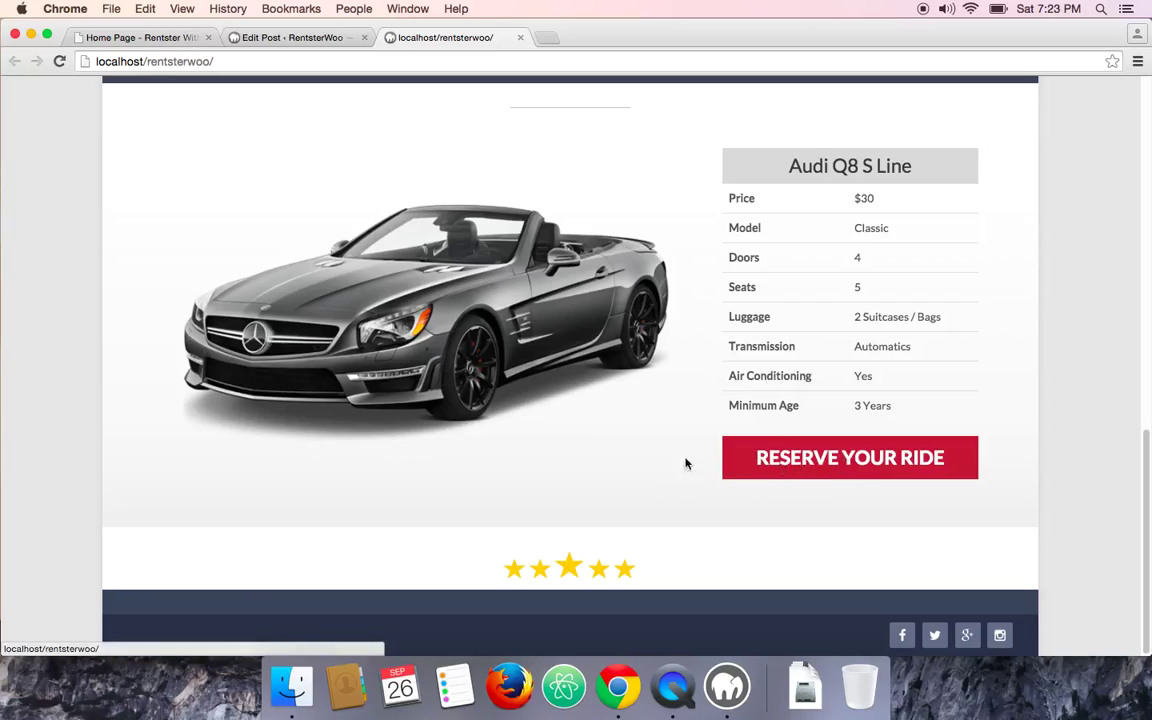
left_click(252, 38)
scroll(267, 364, "down", 5)
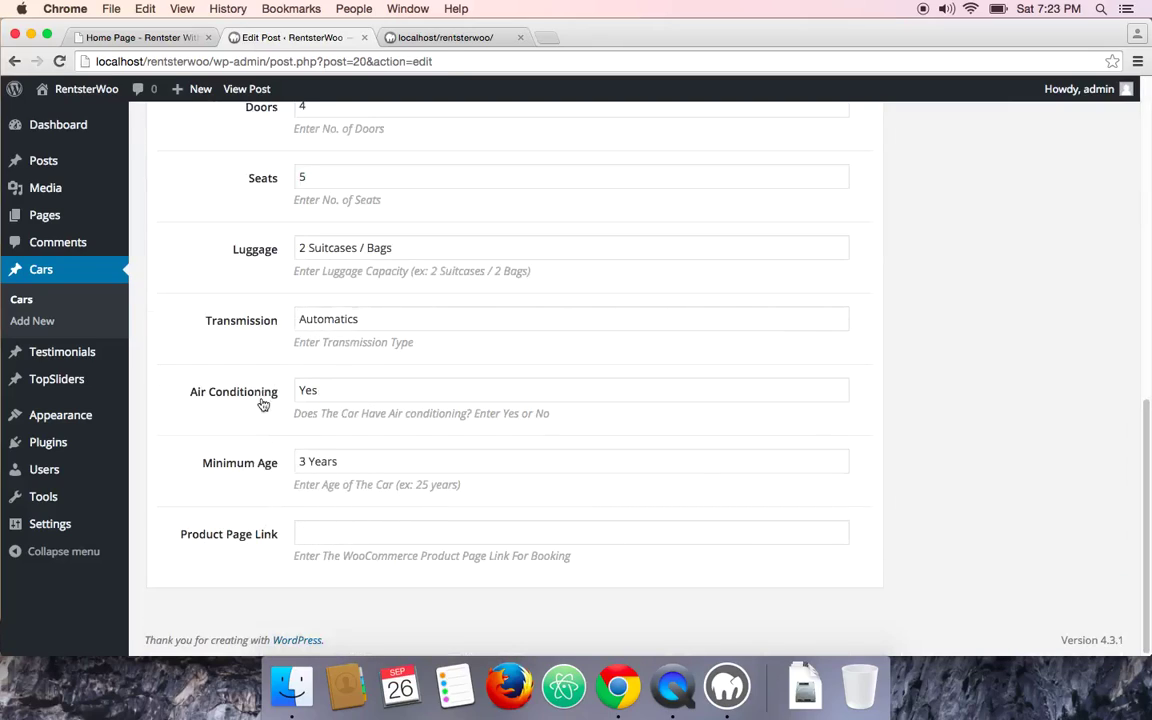
left_click(425, 37)
scroll(16, 283, "up", 3)
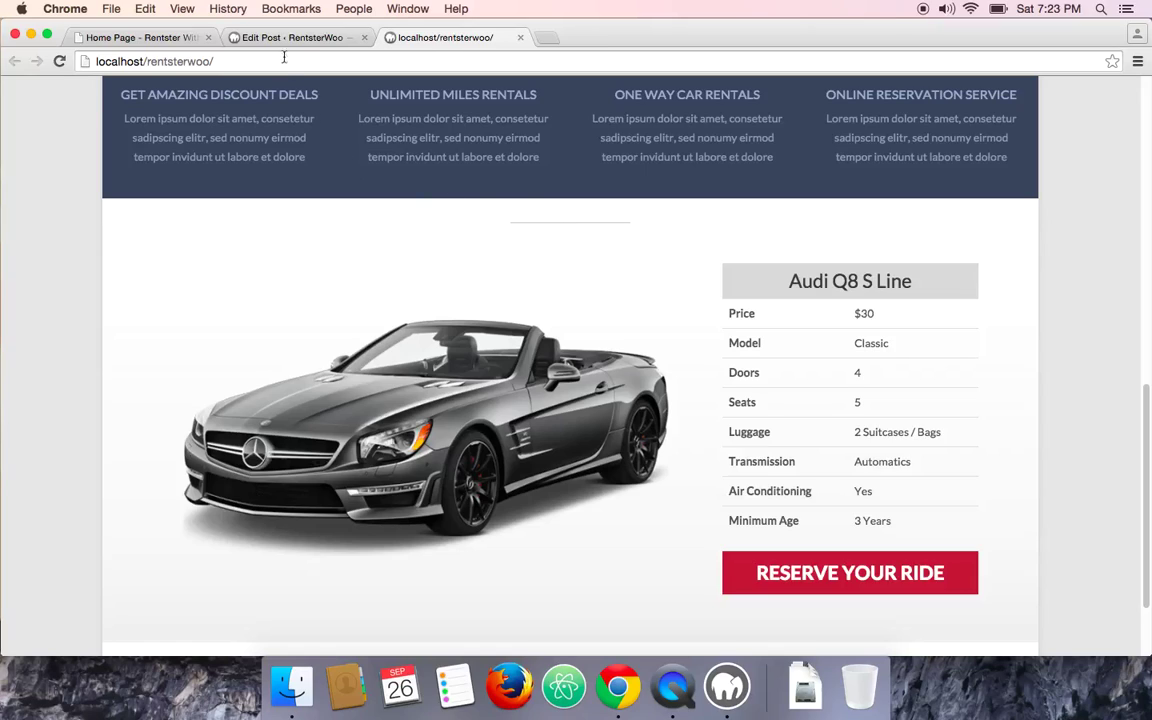
Step: Open the MidSlider section of the theme options in the WordPress admin
left_click(257, 38)
mouse_move(46, 424)
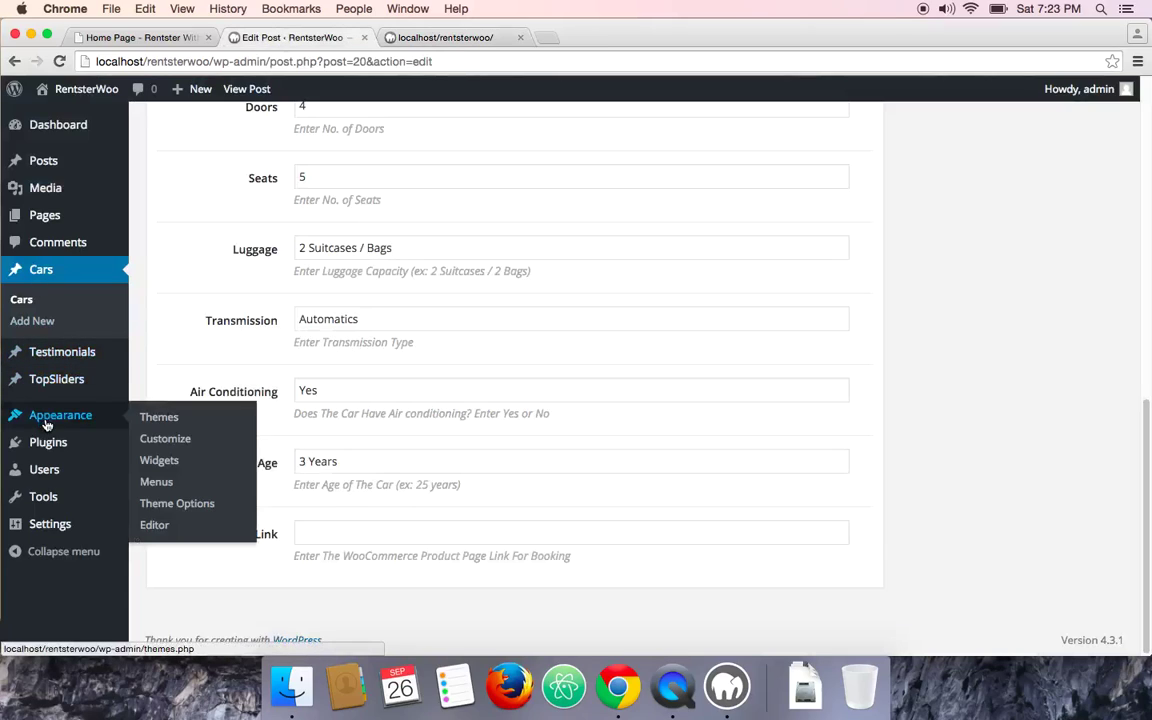
left_click(180, 503)
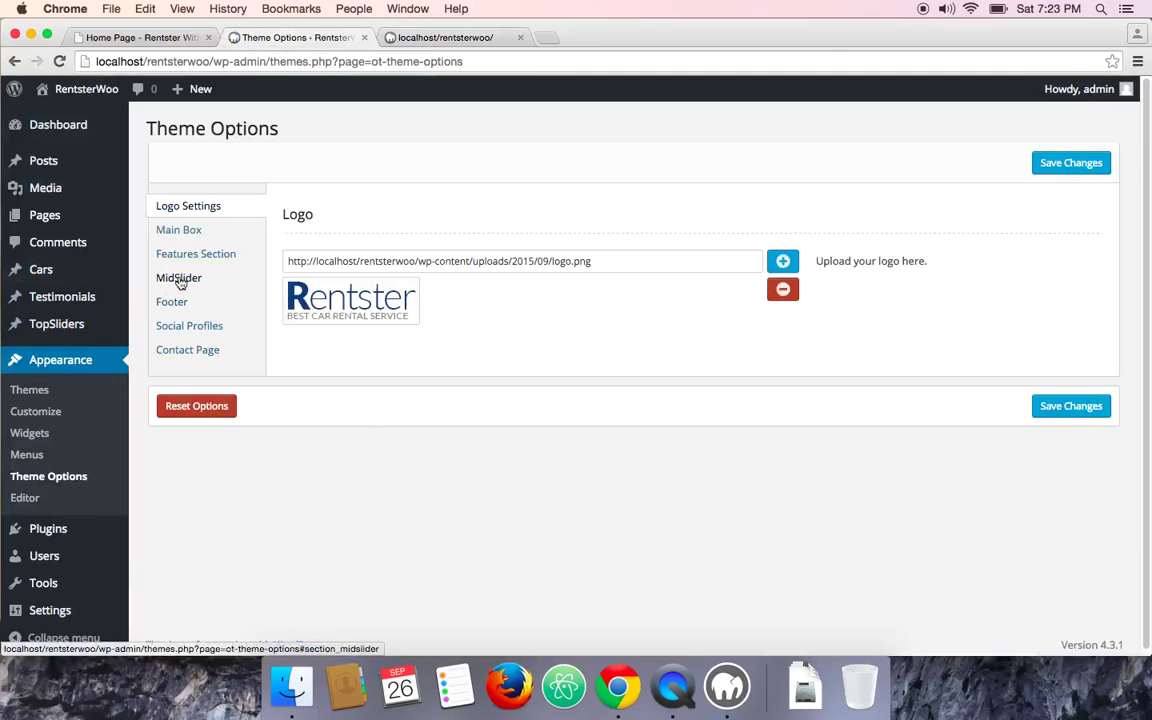
left_click(180, 280)
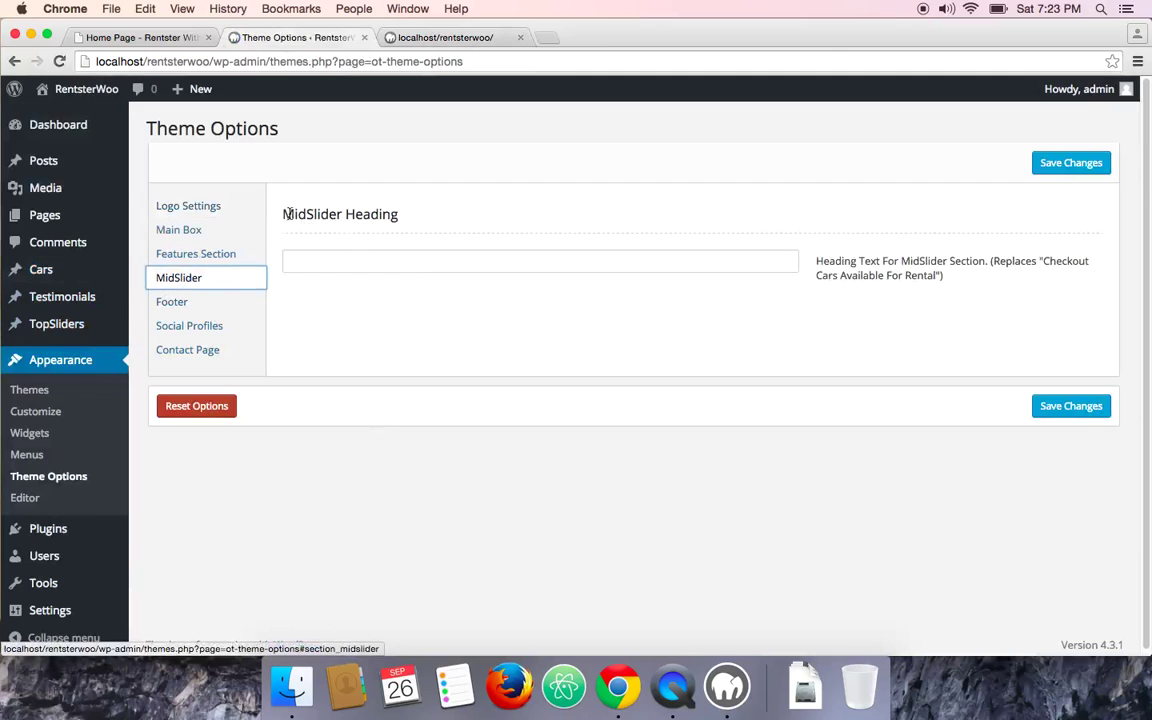
Step: Set the MidSlider heading to "Checkout Cars Available For Rental", copied from the demo site, and save the theme options
left_click(380, 260)
left_click(130, 37)
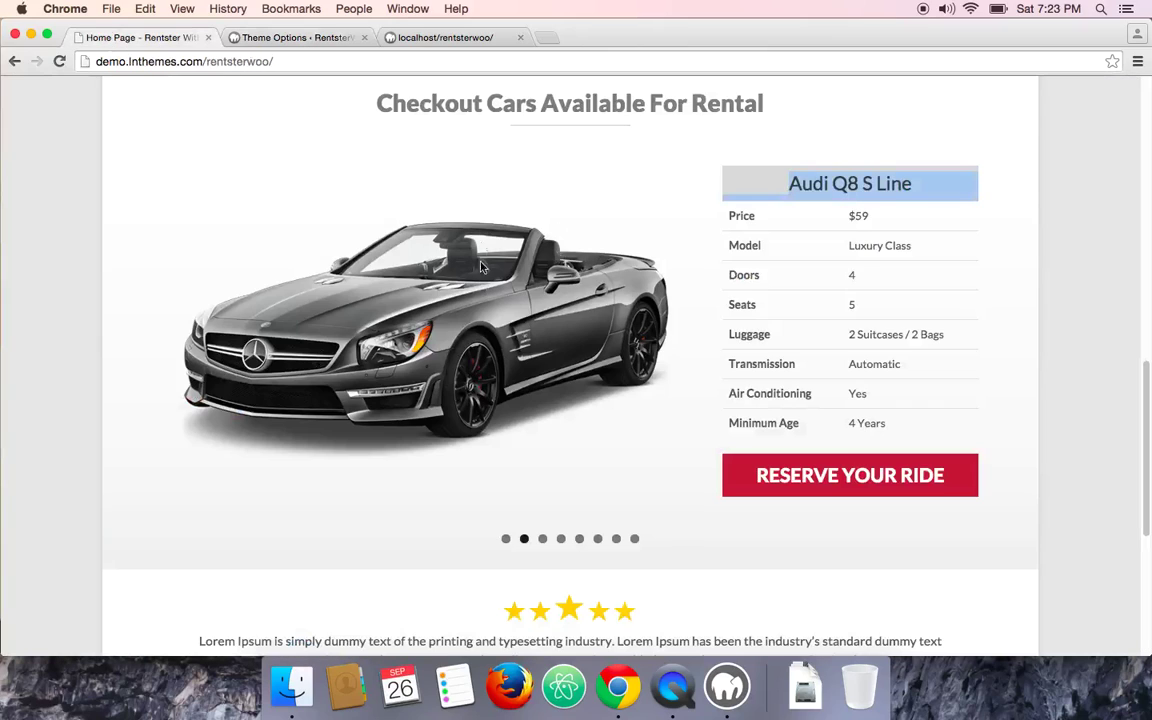
triple_click(506, 103)
right_click(527, 98)
left_click(548, 103)
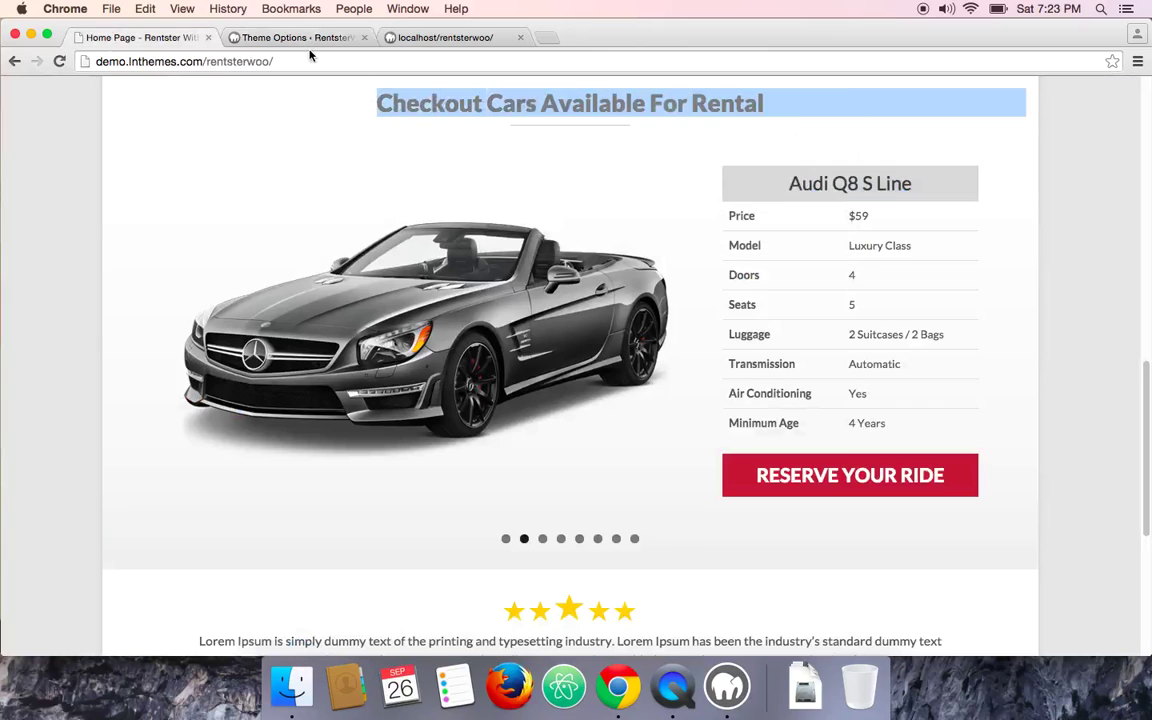
left_click(305, 38)
right_click(348, 262)
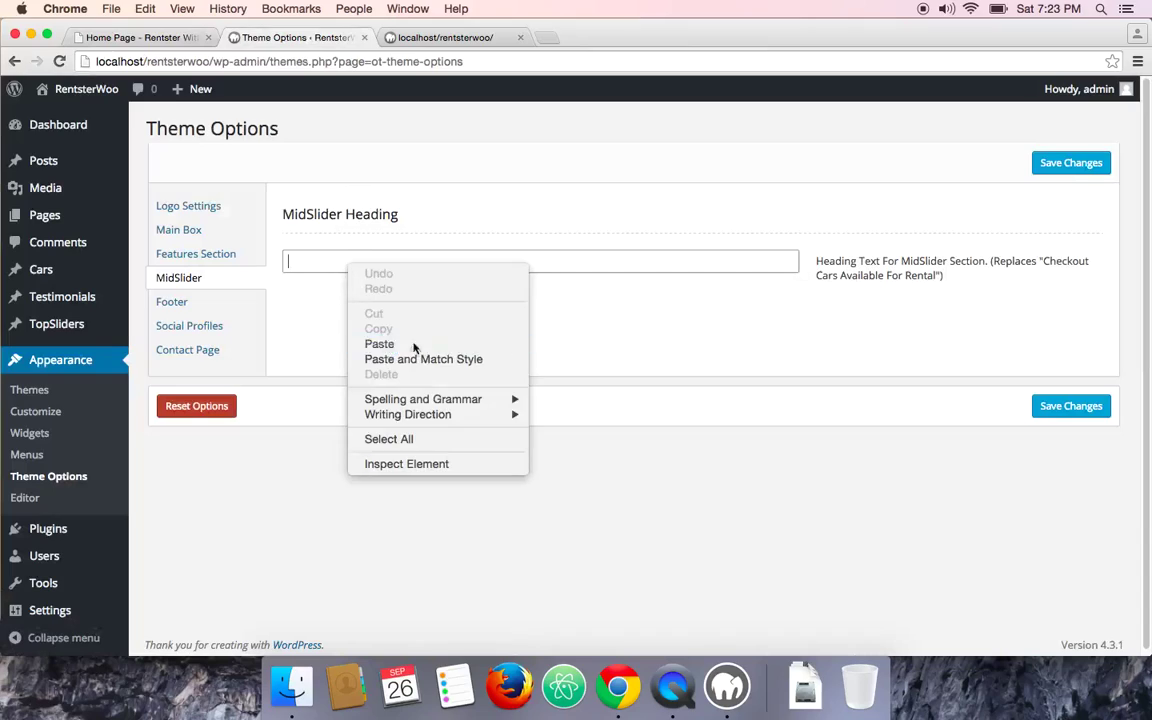
left_click(381, 342)
left_click(1059, 412)
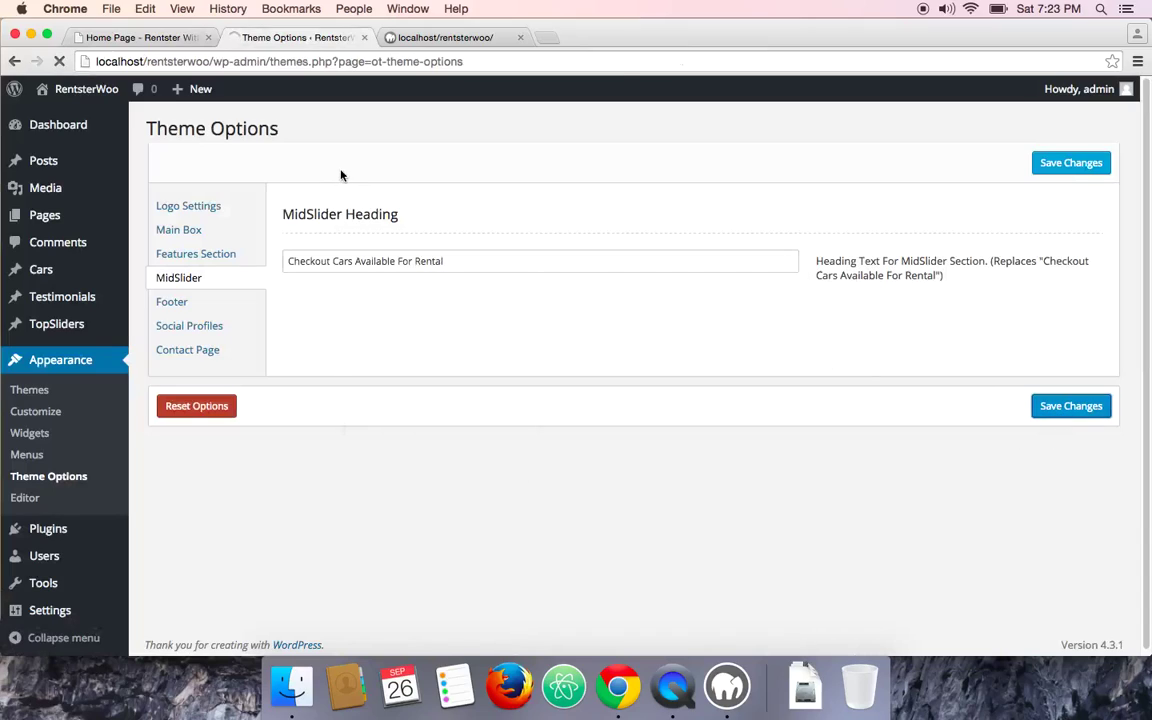
Step: Reload the local home page and check the heading above the car slider against the MidSlider setting
key("super+alt+Right")
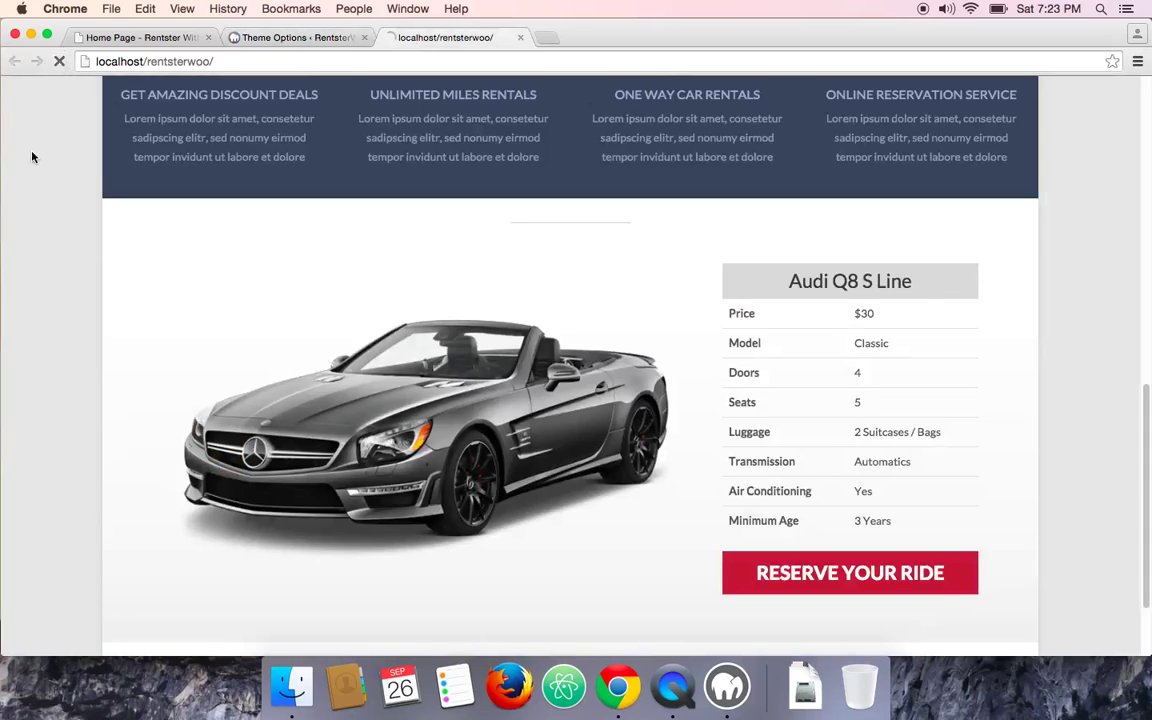
scroll(470, 400, "down", 3)
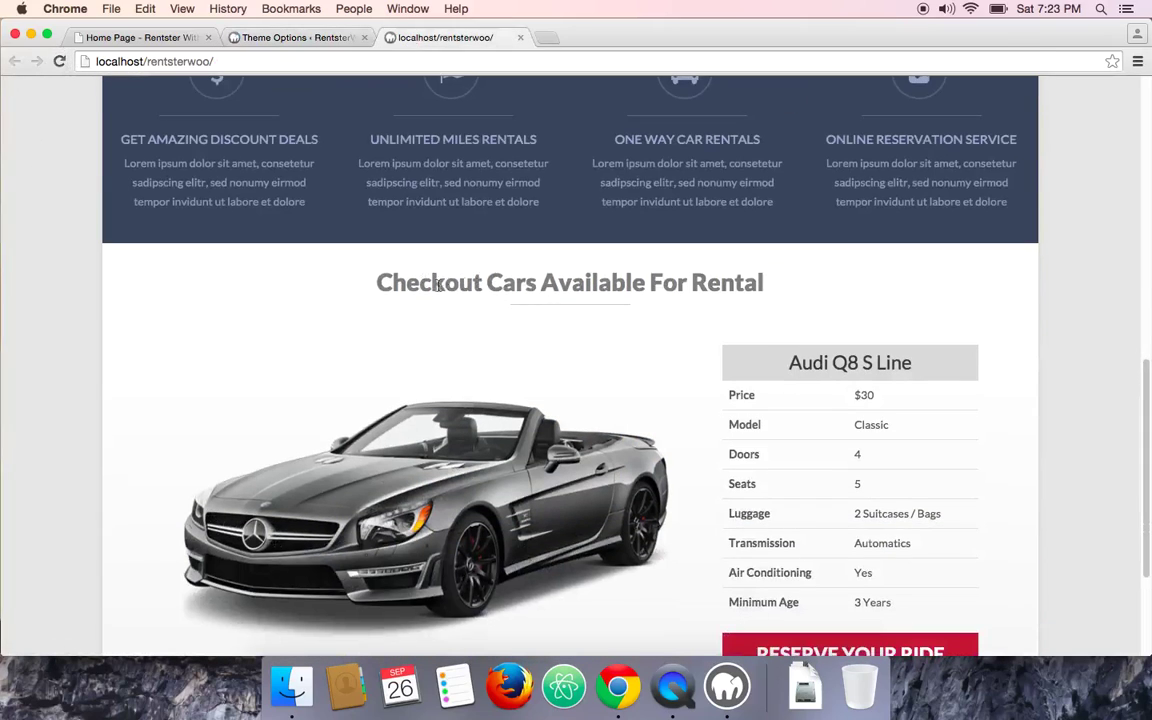
scroll(700, 287, "down", 4)
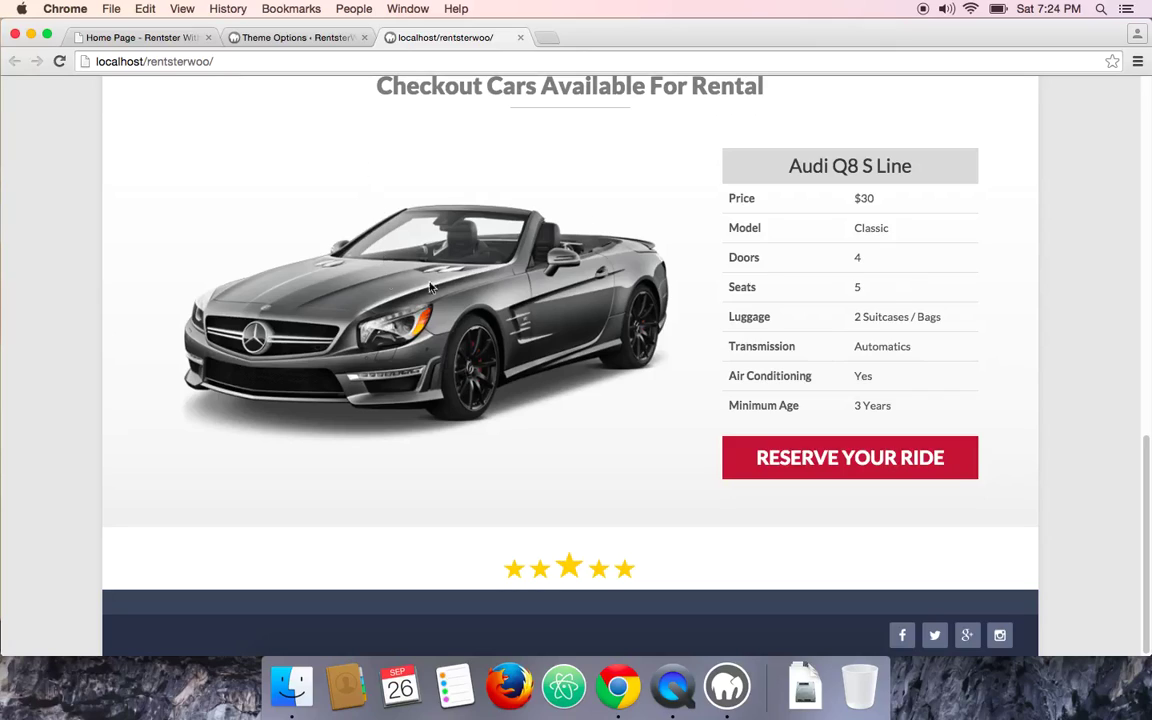
left_click(294, 40)
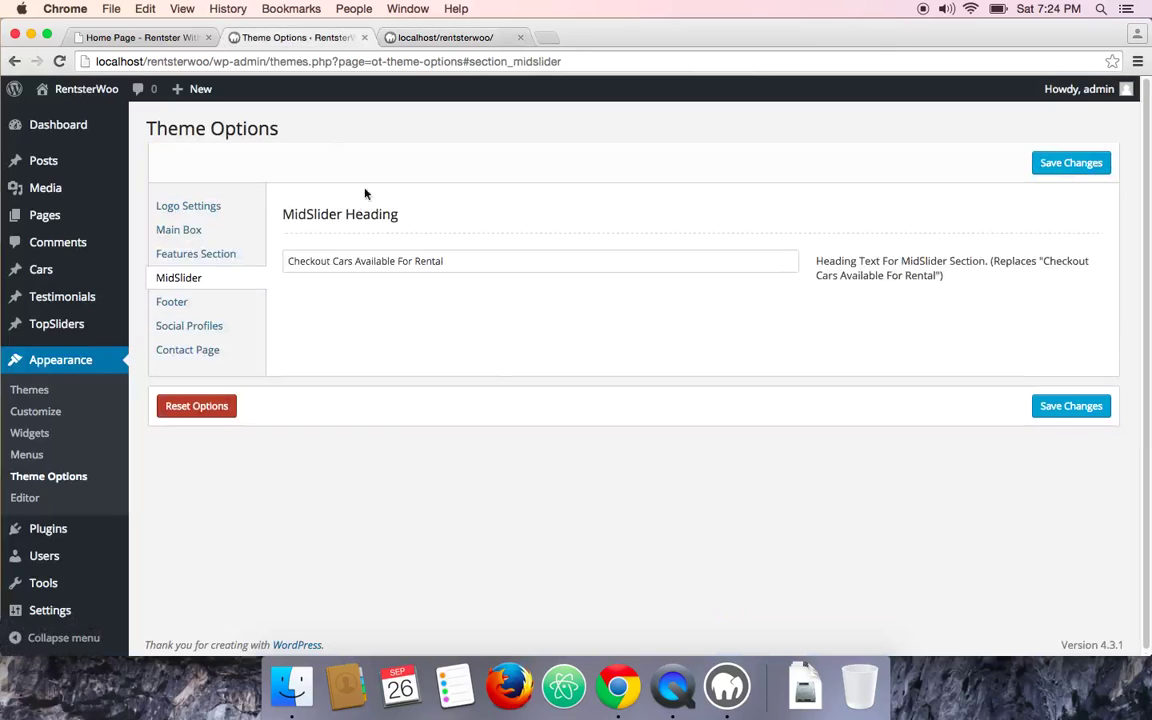
left_click(414, 40)
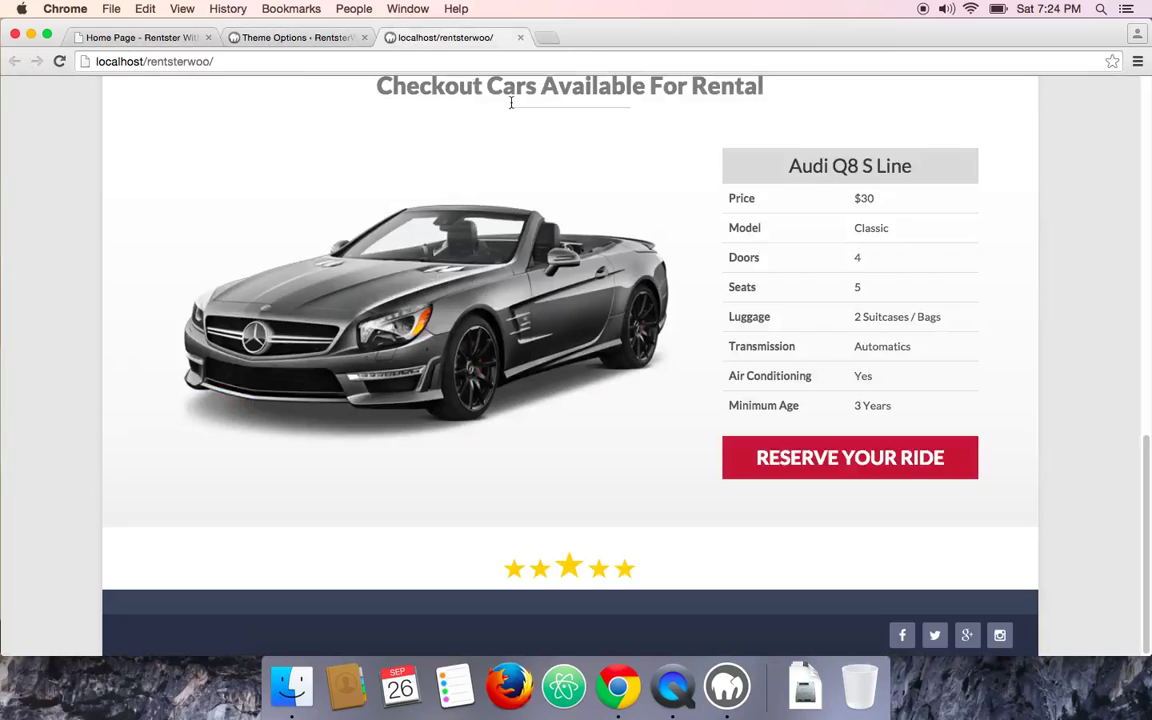
Step: Start a new TopSliders post titled "Chevrolet Aveo 2015", copying the title from the demo site's third car slide
left_click(122, 37)
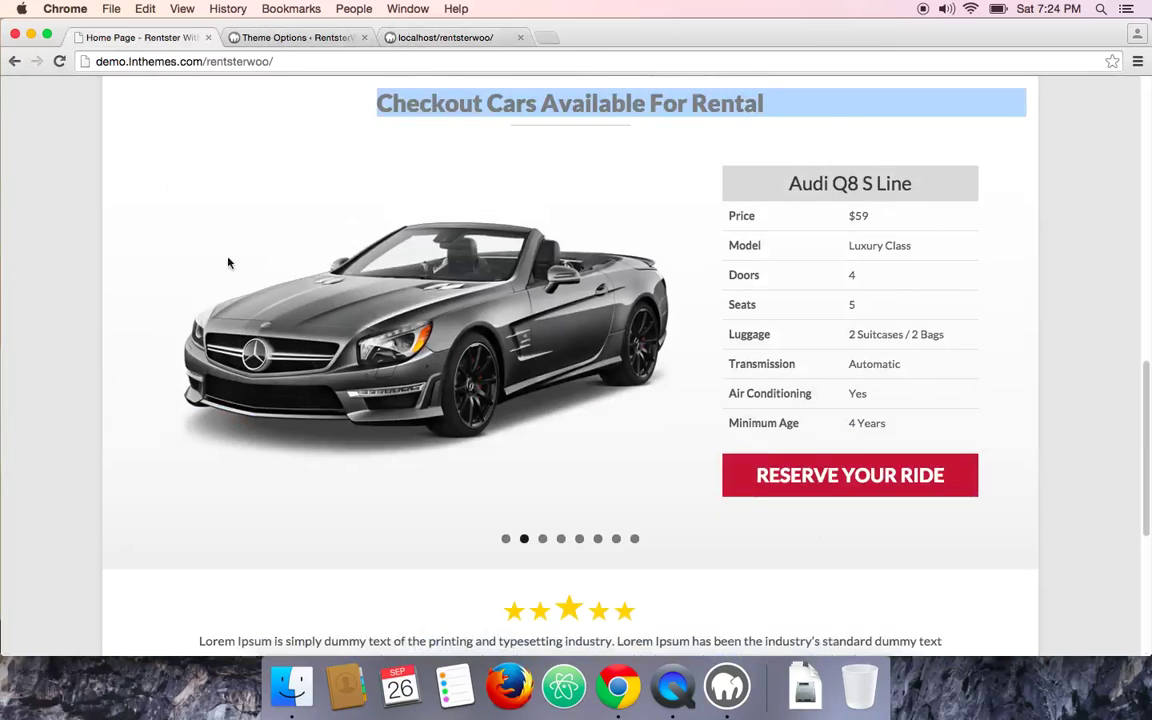
left_click(545, 541)
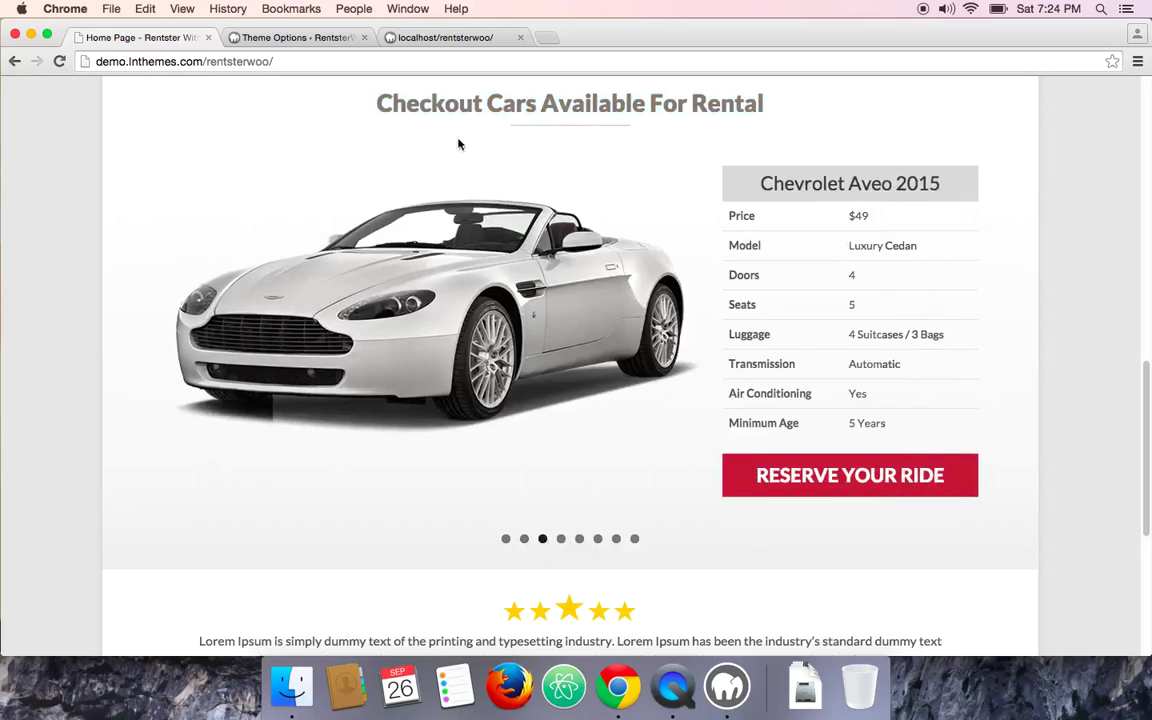
triple_click(855, 183)
right_click(850, 182)
left_click(882, 188)
left_click(300, 38)
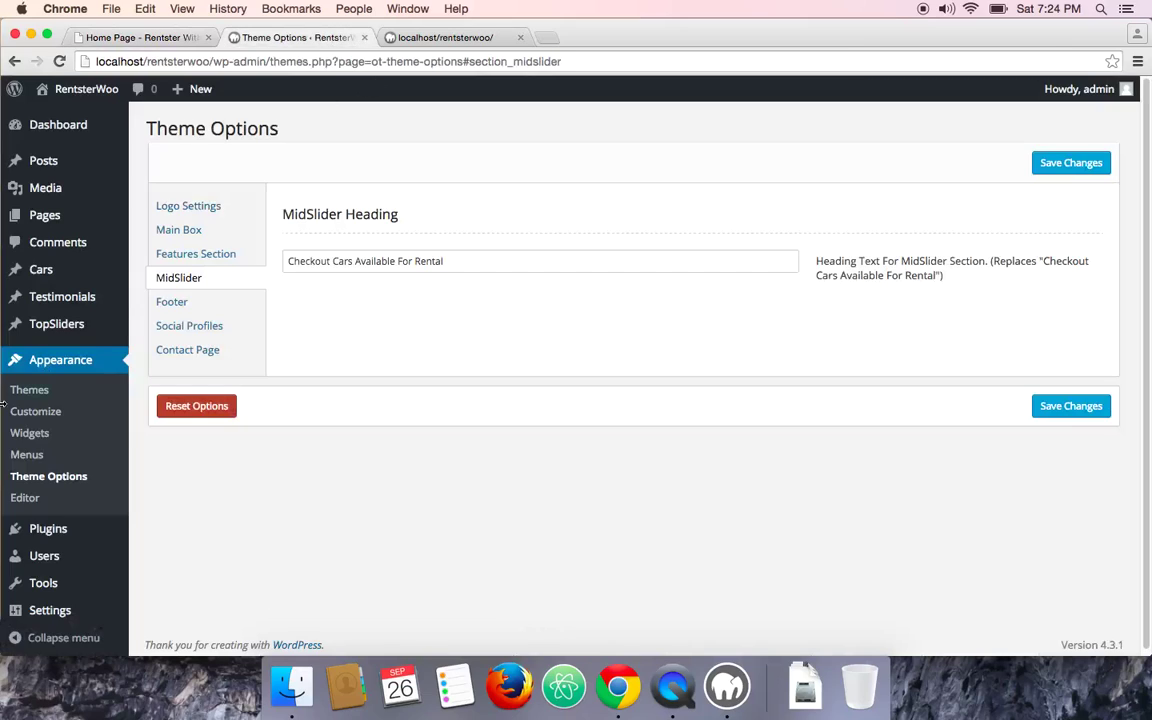
mouse_move(46, 324)
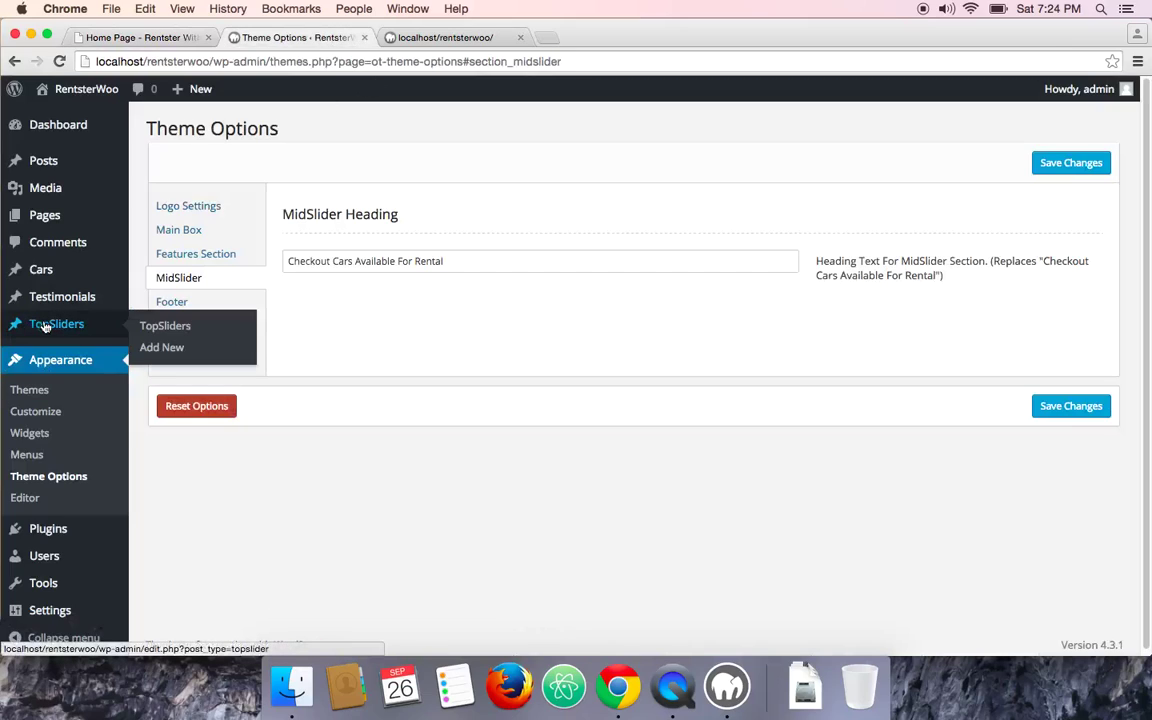
left_click(161, 350)
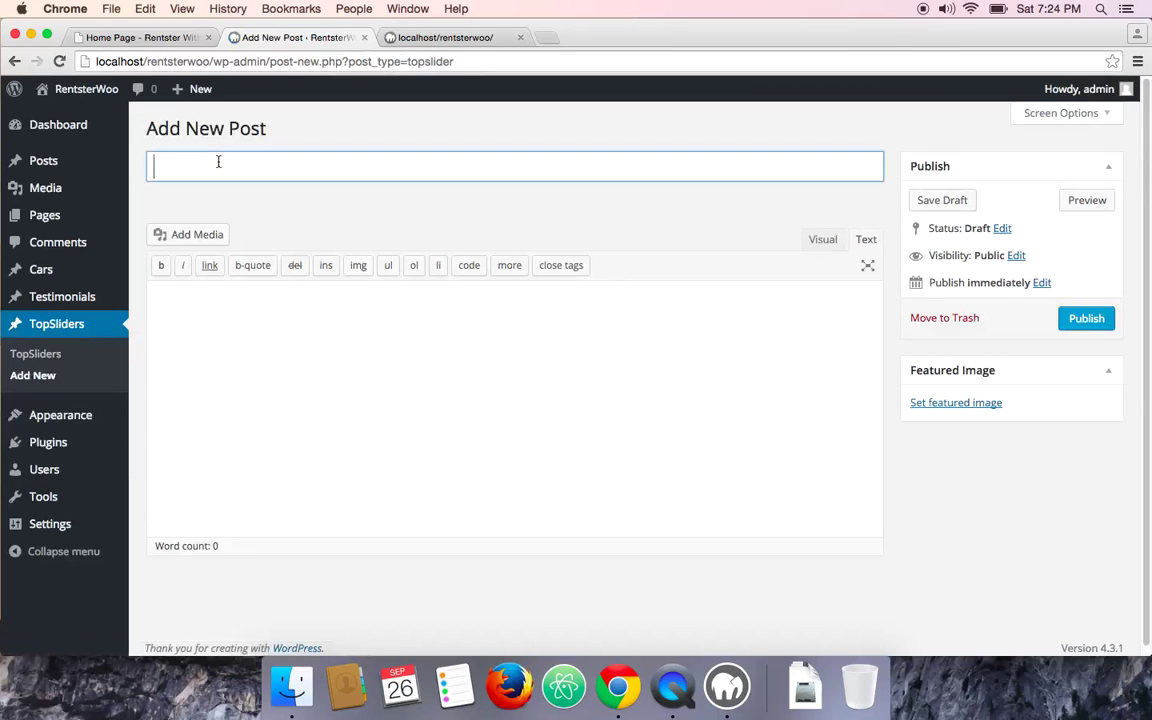
key("super+v")
Step: Fill the new post's body with the testimonial paragraph beginning "Lorem Ipsum is simply dummy text" copied from the demo site
left_click(112, 36)
scroll(324, 217, "down", 5)
triple_click(474, 318)
right_click(474, 318)
left_click(482, 322)
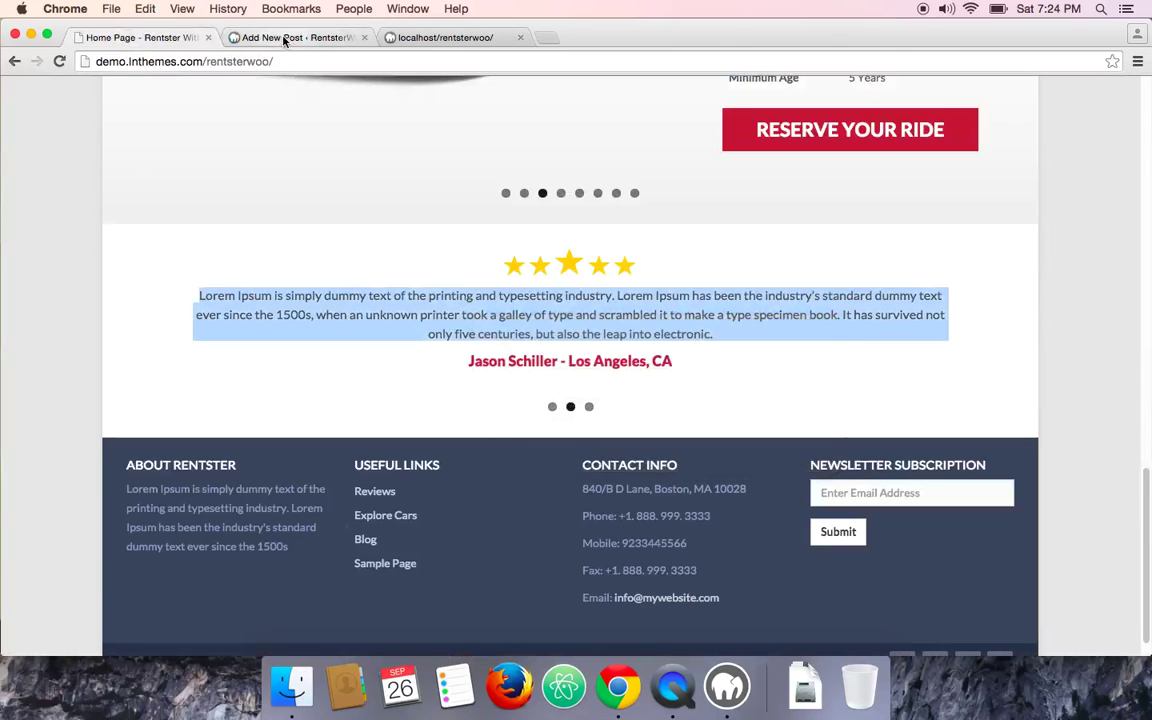
left_click(284, 33)
left_click(228, 295)
key("super+v")
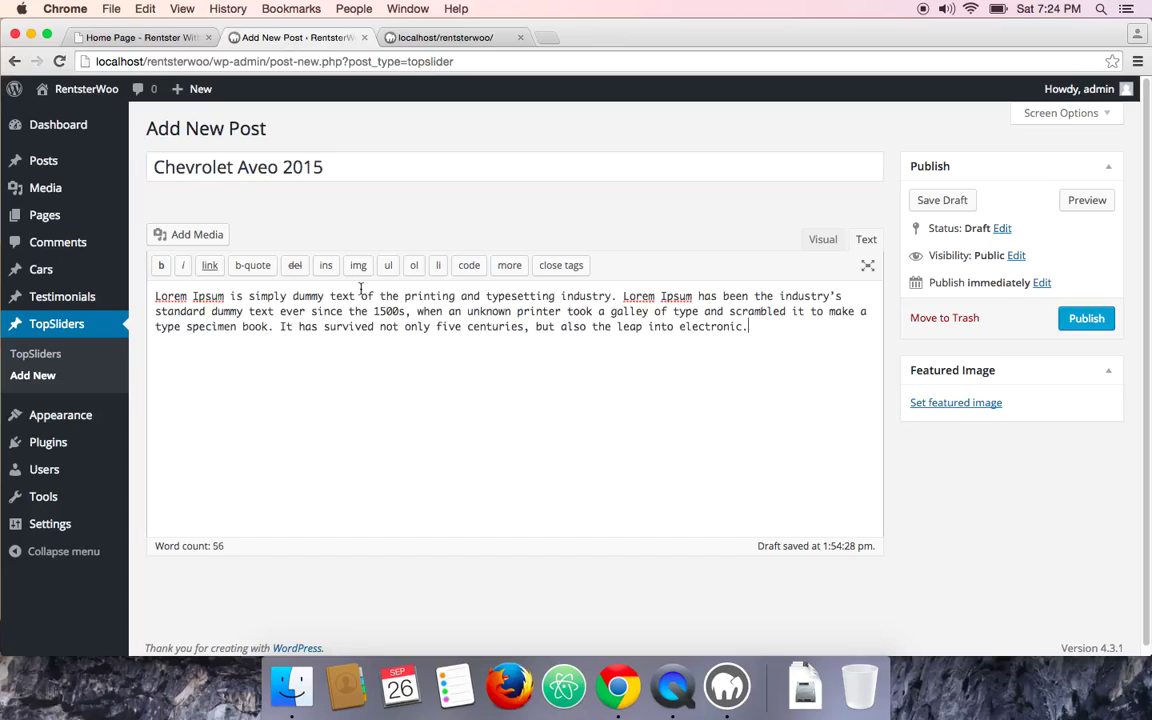
Step: Move the "Chevrolet Aveo 2015" TopSliders post to the trash
scroll(375, 414, "down", 1)
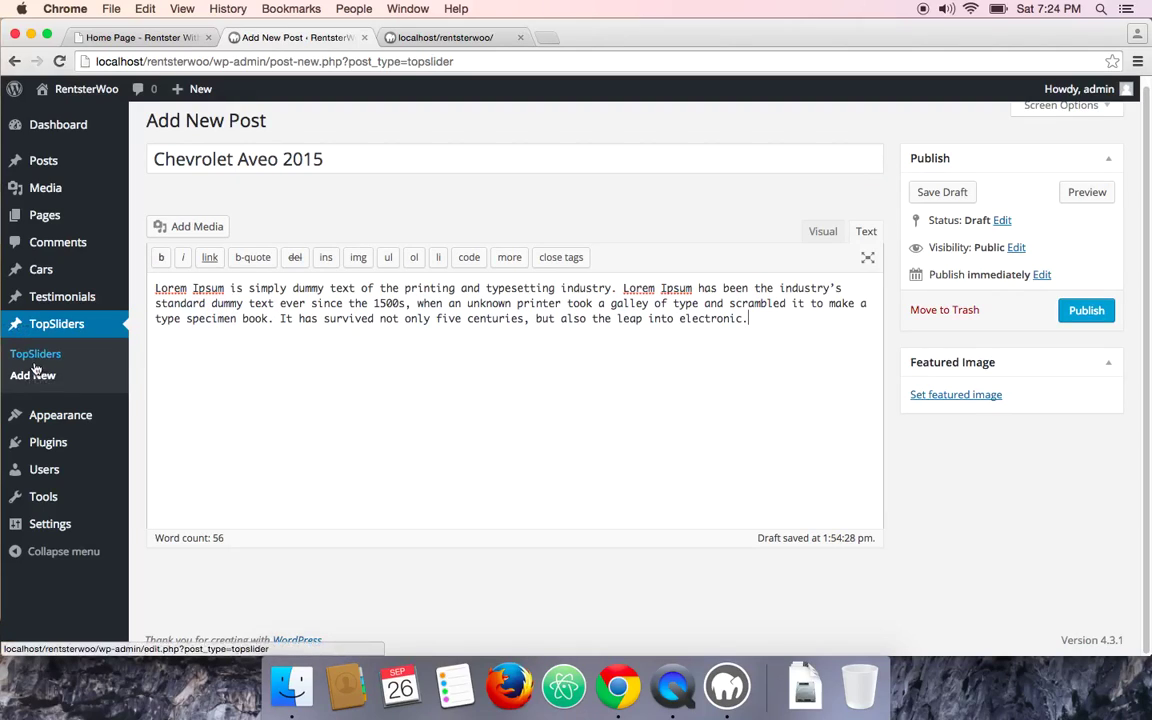
mouse_move(42, 270)
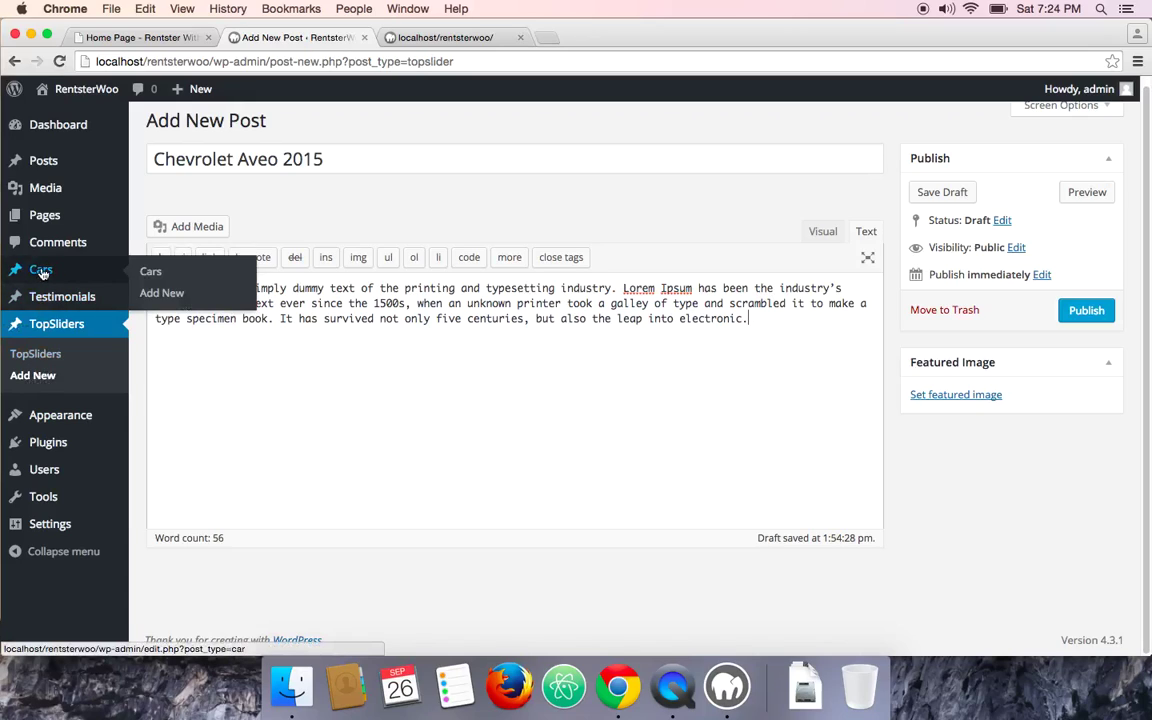
left_click(945, 312)
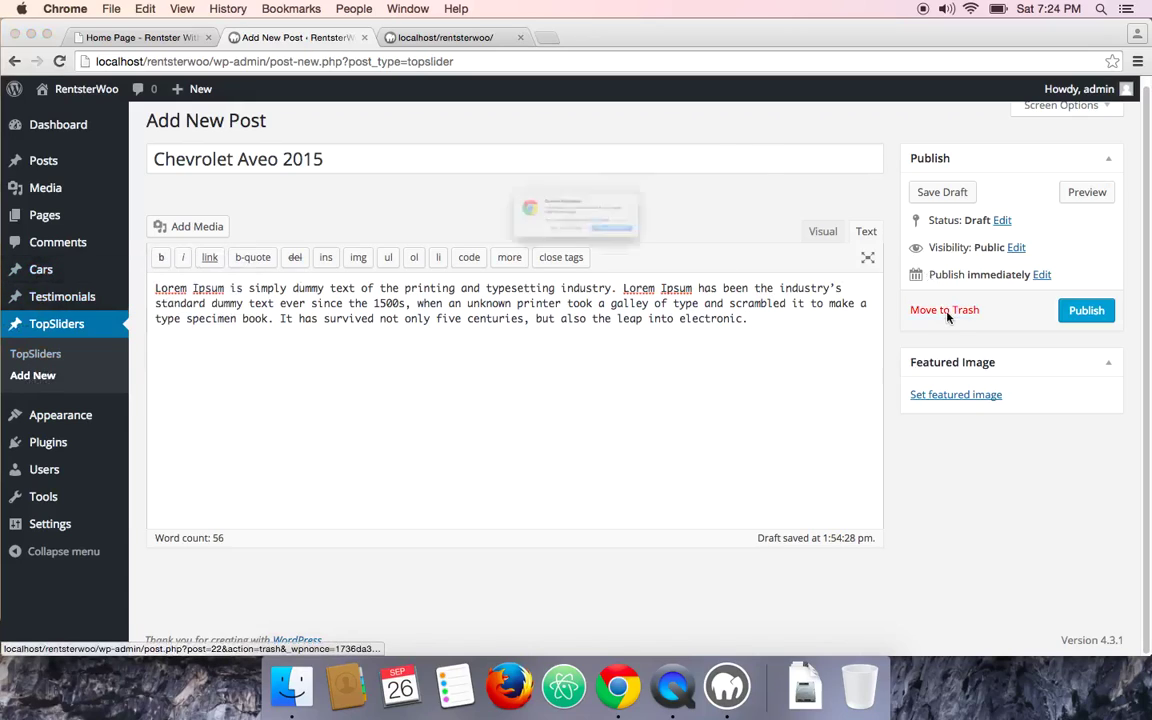
left_click(644, 257)
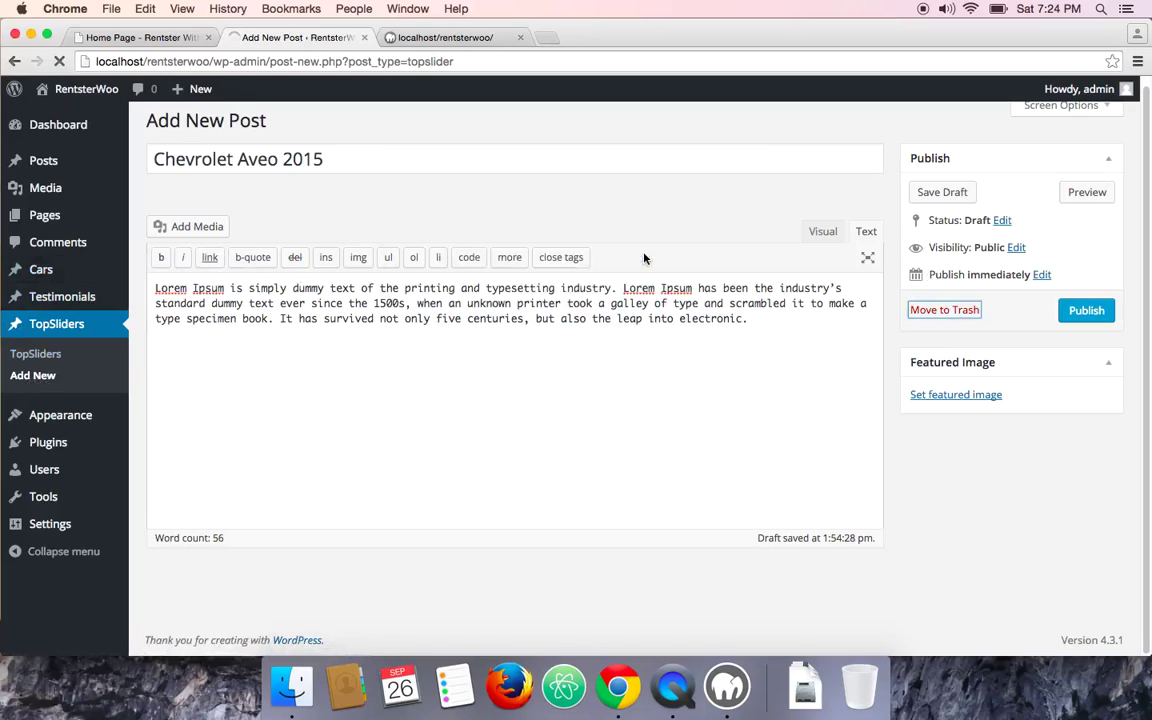
Step: Start a blank new post in the Cars section and bring up the demo site's home page for reference
mouse_move(57, 277)
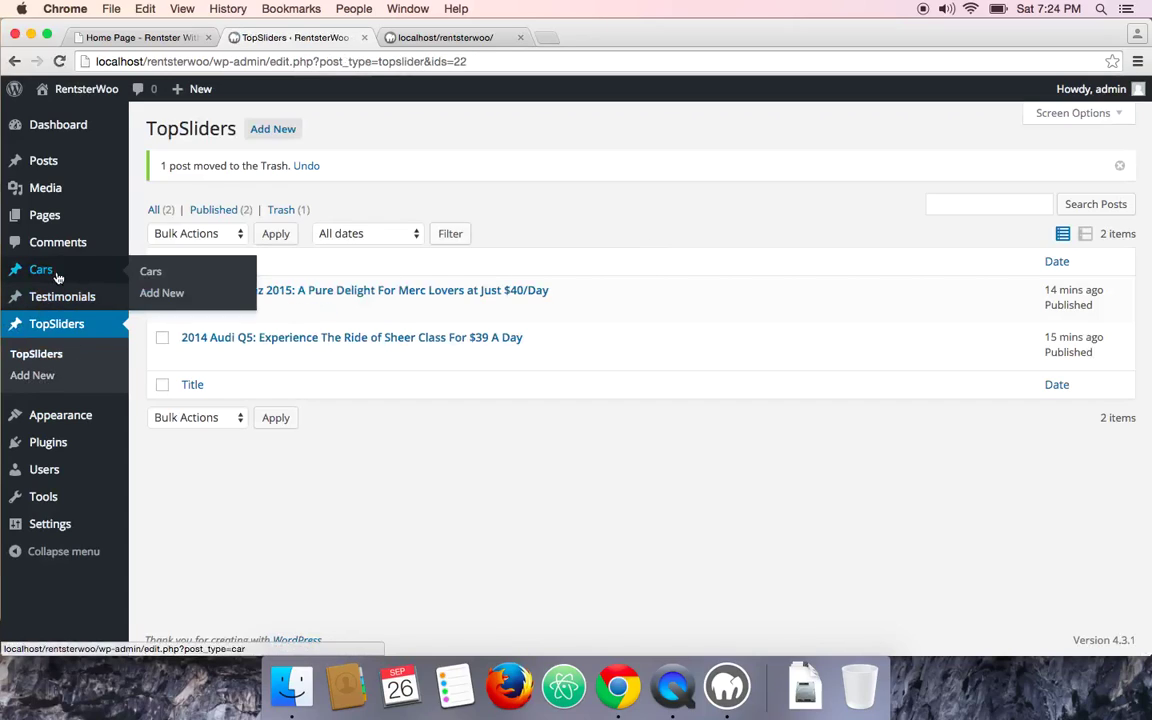
left_click(161, 292)
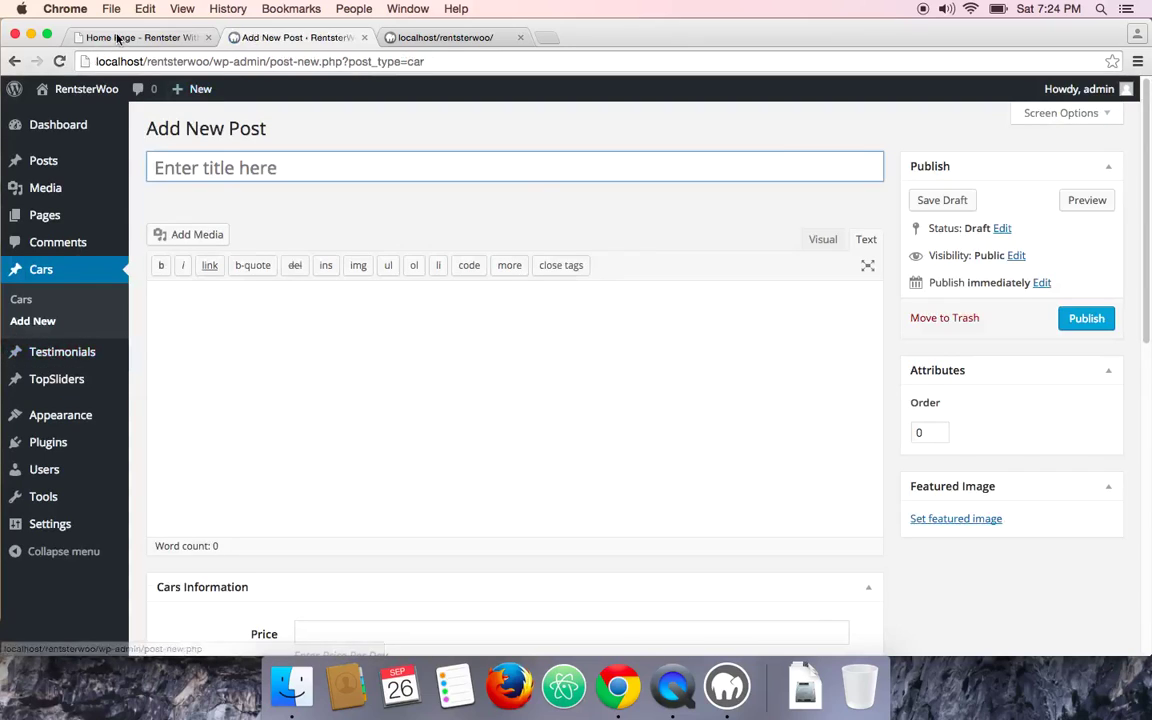
left_click(125, 37)
scroll(590, 172, "up", 10)
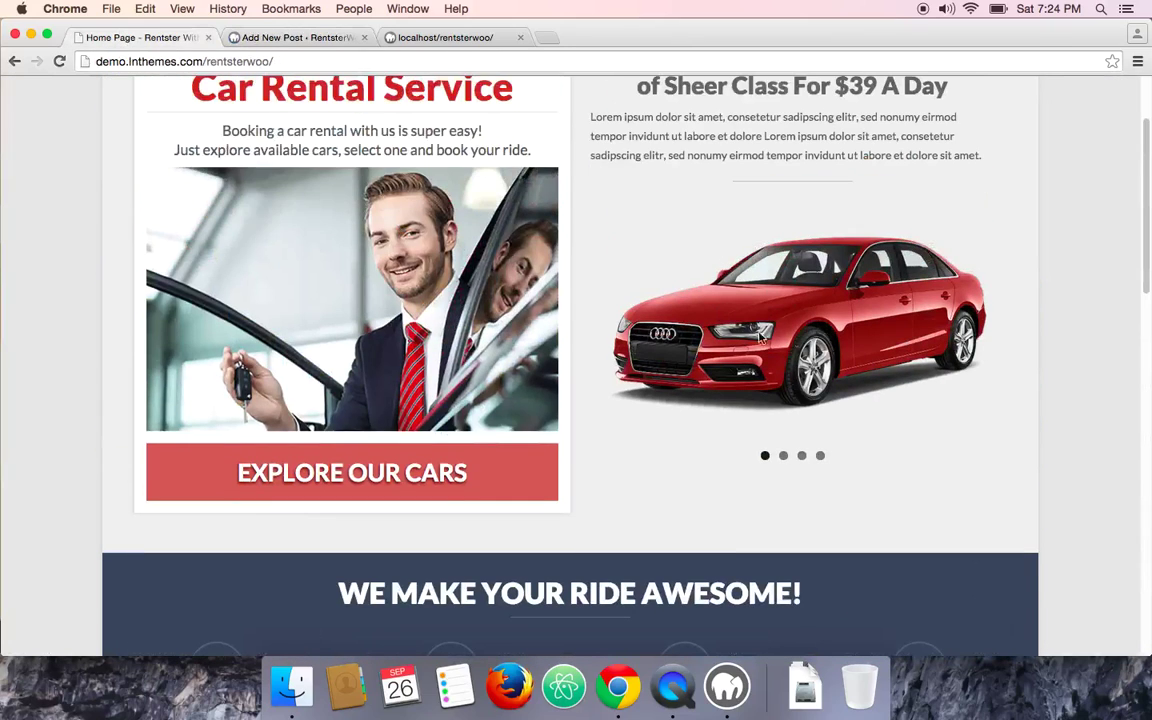
scroll(712, 300, "down", 8)
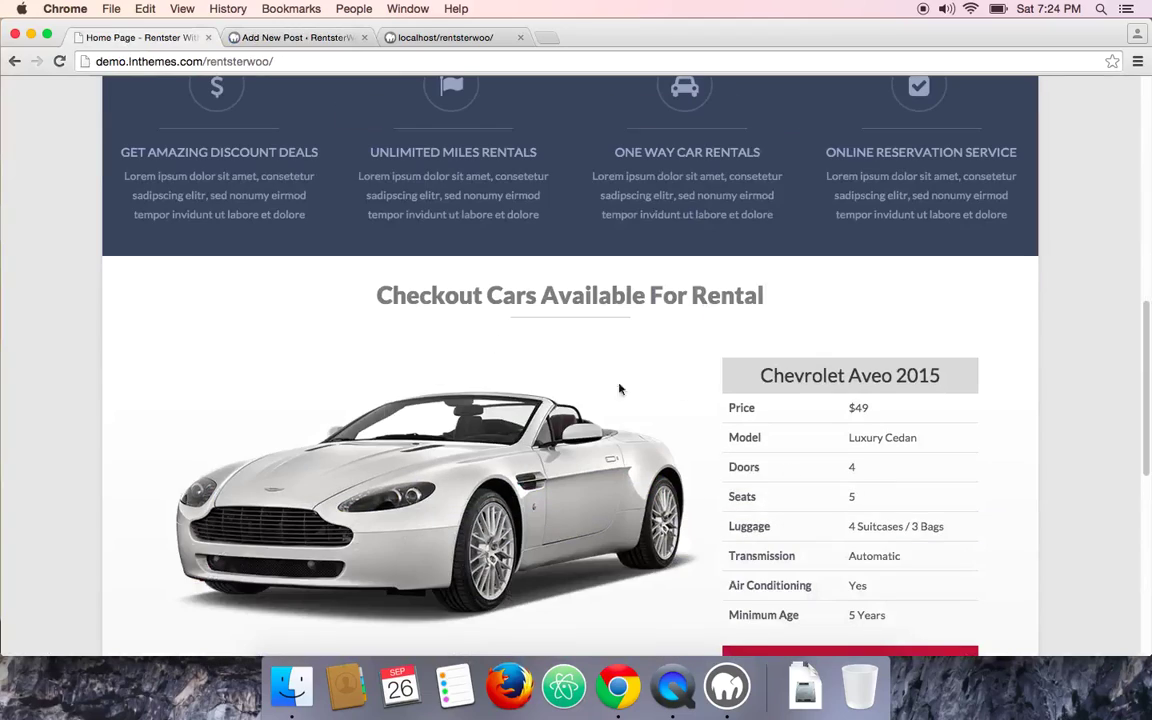
left_click(296, 38)
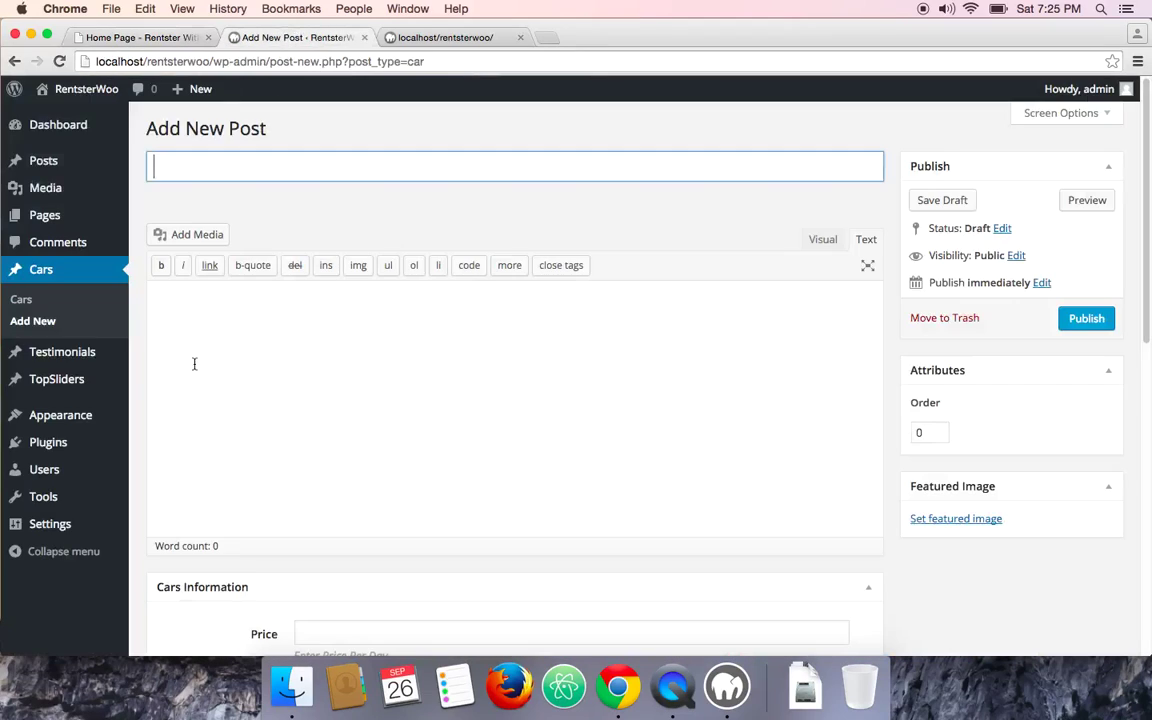
left_click(29, 330)
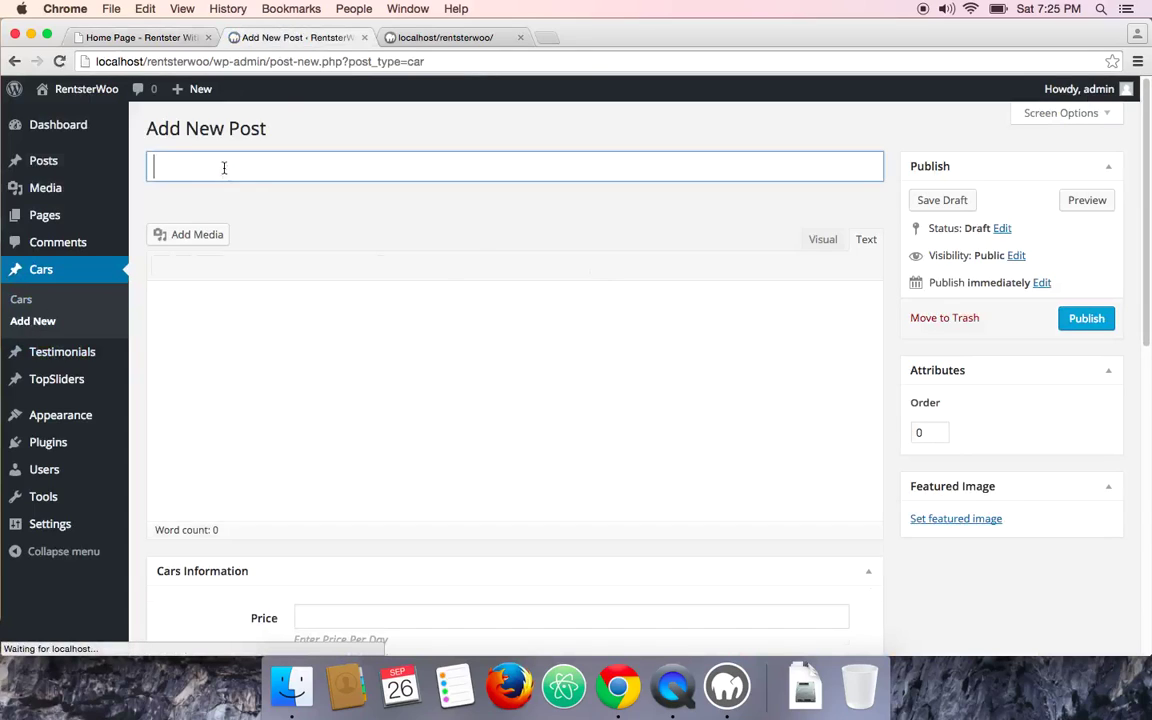
left_click(122, 38)
scroll(494, 385, "down", 1)
scroll(494, 385, "down", 5)
triple_click(491, 385)
right_click(511, 382)
left_click(530, 395)
scroll(743, 344, "up", 2)
scroll(743, 344, "up", 2)
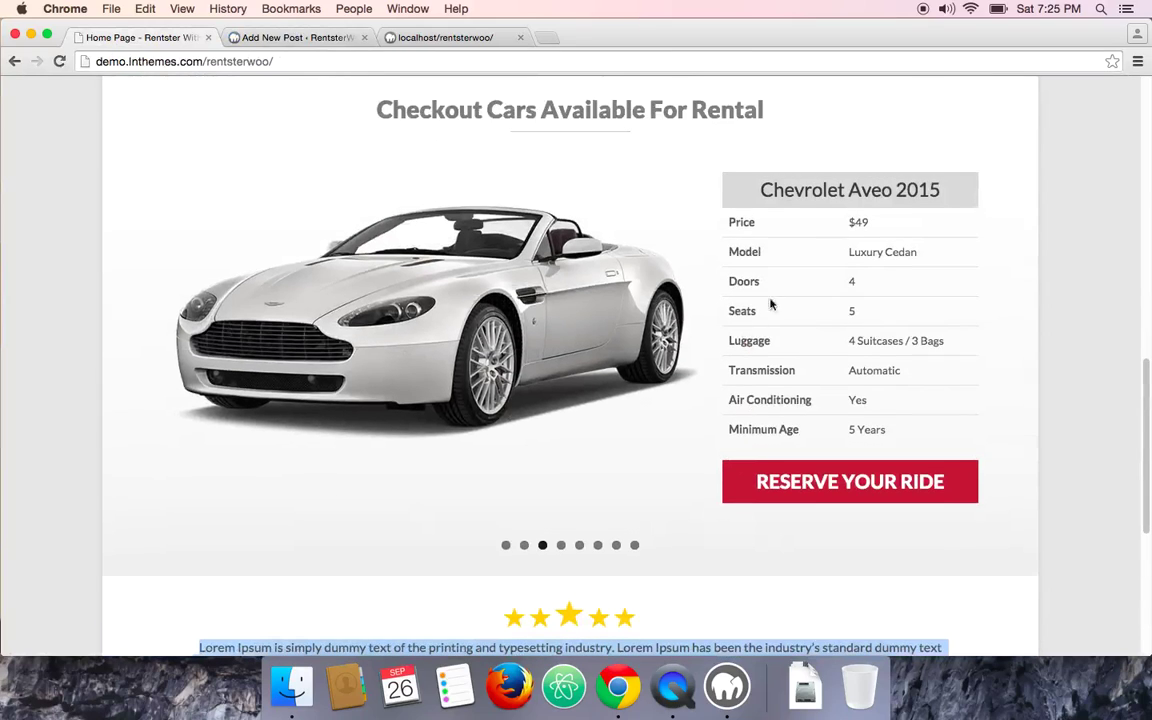
Step: Title the new Cars post "Chevrolet Aveo 2015", copying the name from the demo site's third car slide
triple_click(794, 187)
right_click(797, 187)
left_click(822, 192)
left_click(292, 37)
left_click(280, 170)
key("super+v")
Step: Fill the Cars post's body with the demo site's testimonial paragraph beginning "Lorem Ipsum is simply dummy text"
left_click(123, 38)
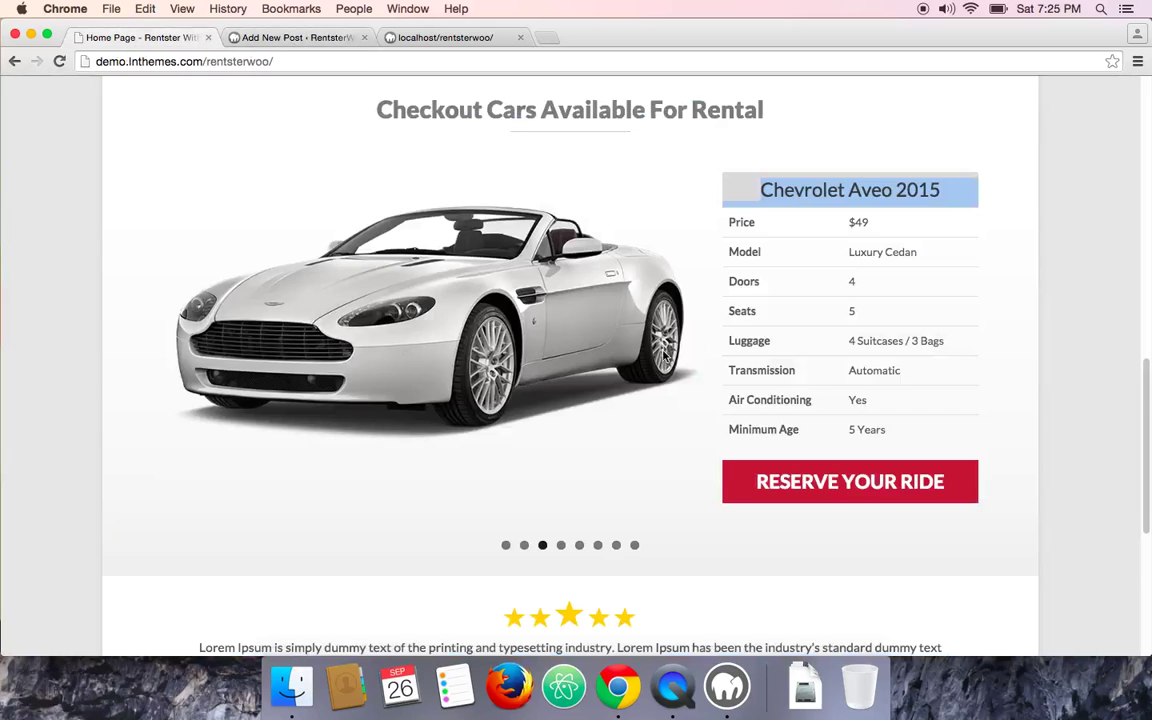
scroll(603, 321, "down", 5)
triple_click(589, 322)
right_click(590, 322)
left_click(617, 330)
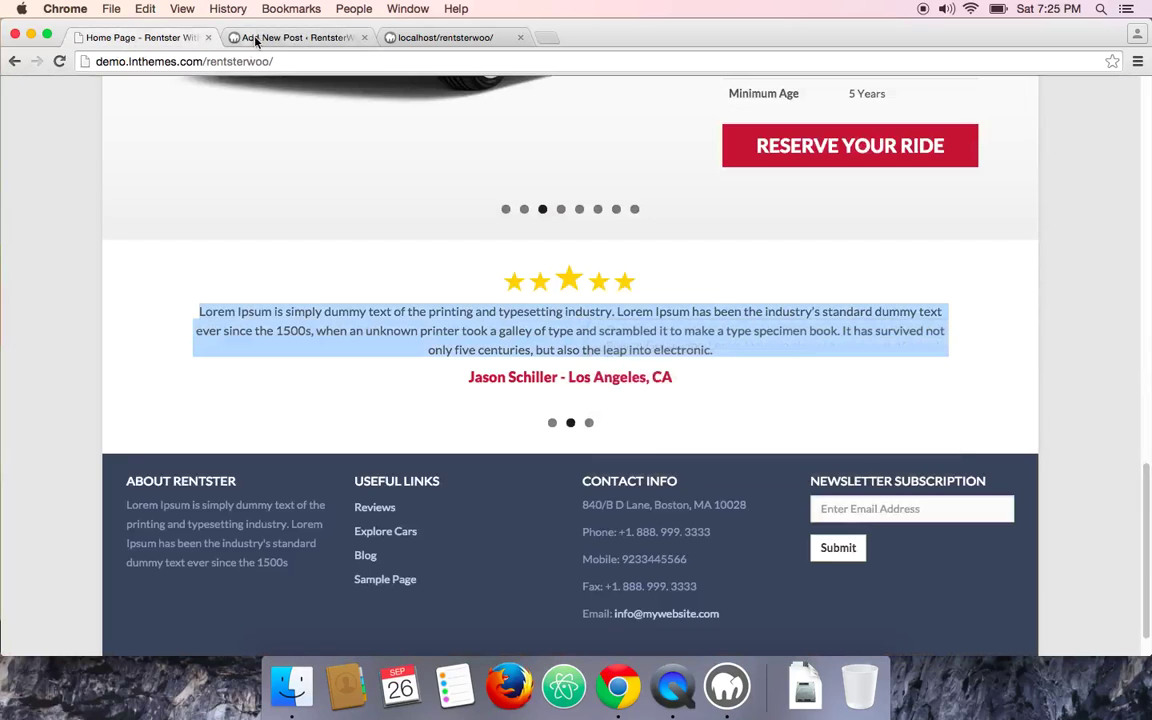
left_click(290, 37)
left_click(253, 372)
key("super+v")
key("BackSpace")
Step: In Cars Information, set the price to $49, the model to Vintage, the doors to 4 and the seats to 5
scroll(258, 473, "down", 3)
scroll(258, 473, "down", 3)
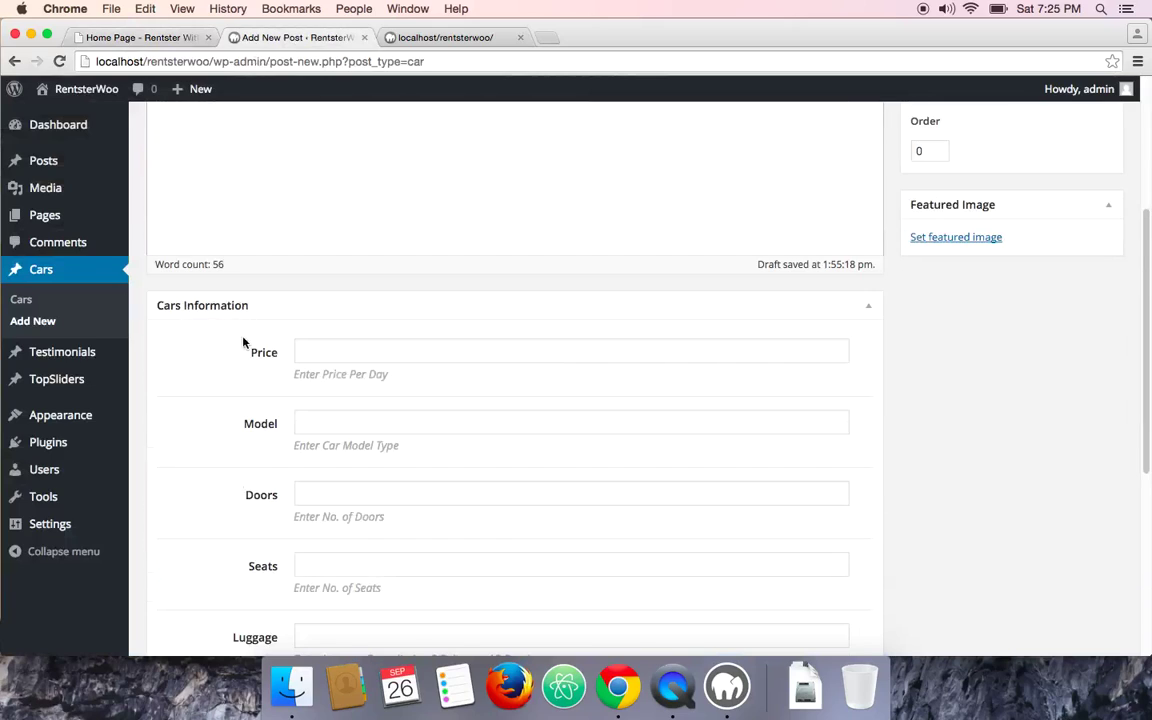
scroll(316, 473, "down", 1)
left_click(317, 327)
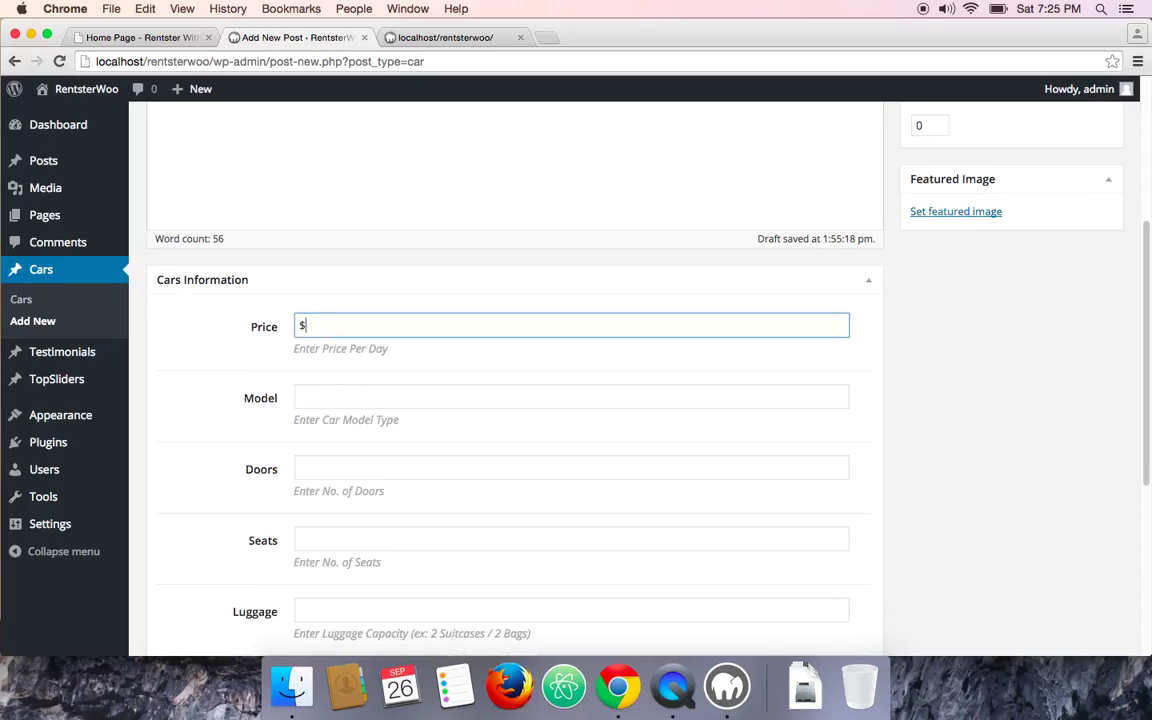
left_click(324, 395)
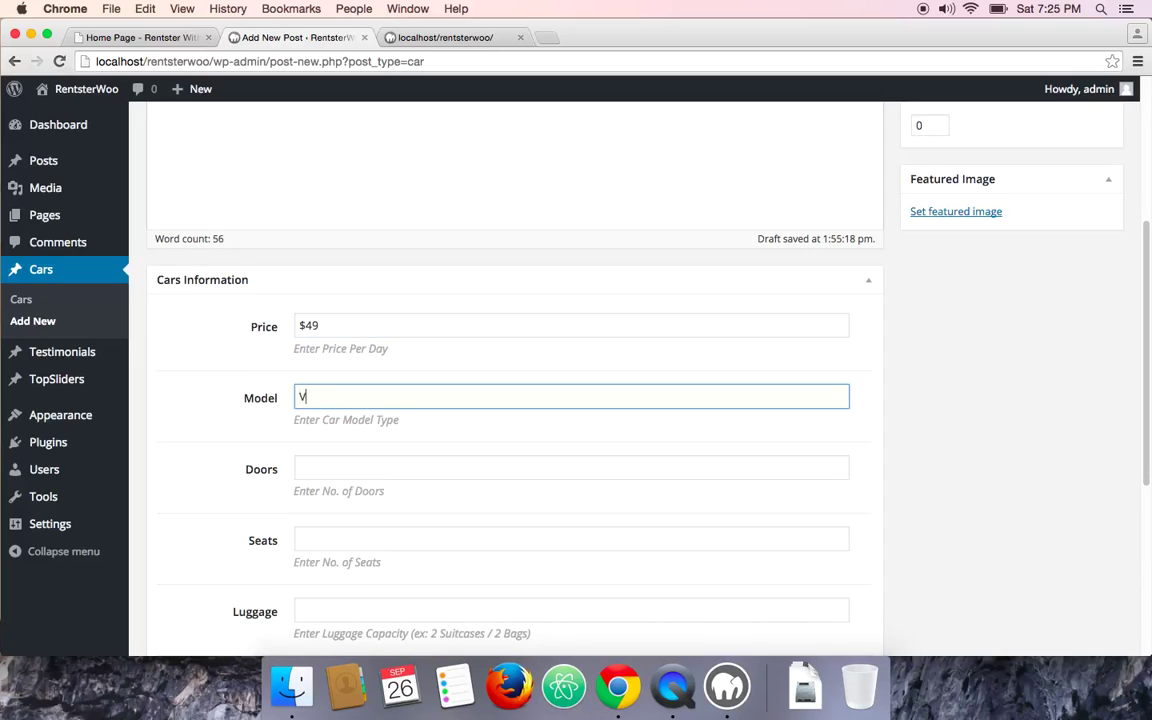
left_click(328, 468)
type("4")
left_click(333, 545)
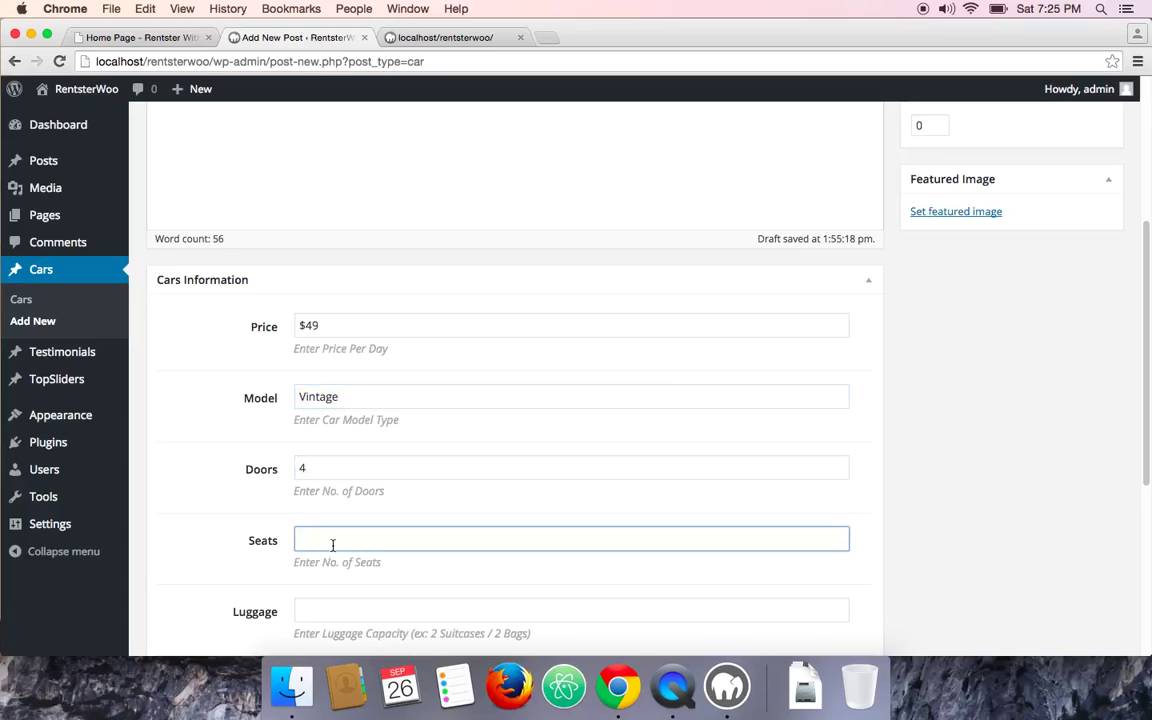
type("5")
Step: Set the car's luggage to "2 Suitcases / Bags" and its transmission to Automatic
scroll(310, 520, "down", 1)
left_click(311, 582)
type("2 Suitcase")
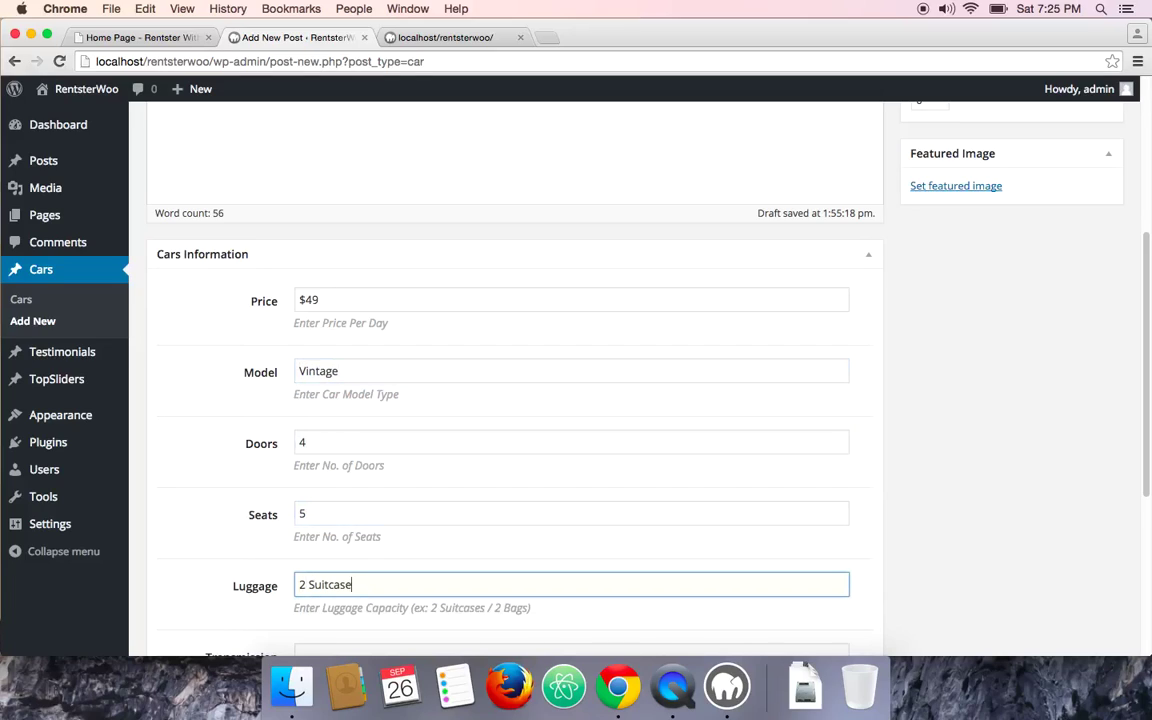
type("s / Bags")
scroll(330, 525, "down", 3)
left_click(325, 530)
type("Au")
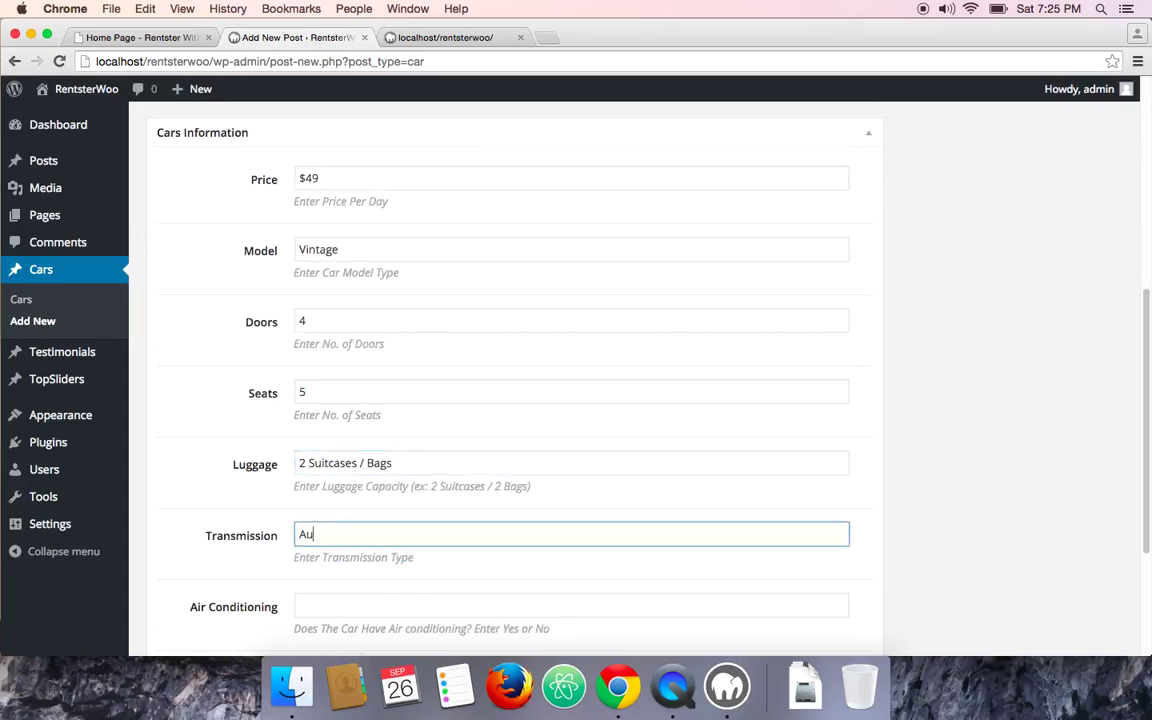
type("tomatic")
Step: Set the car's air conditioning to Yes and its minimum age to "2 Years", leaving the product page link empty
scroll(311, 537, "down", 2)
left_click(311, 537)
type("Yes")
scroll(313, 600, "down", 1)
left_click(313, 608)
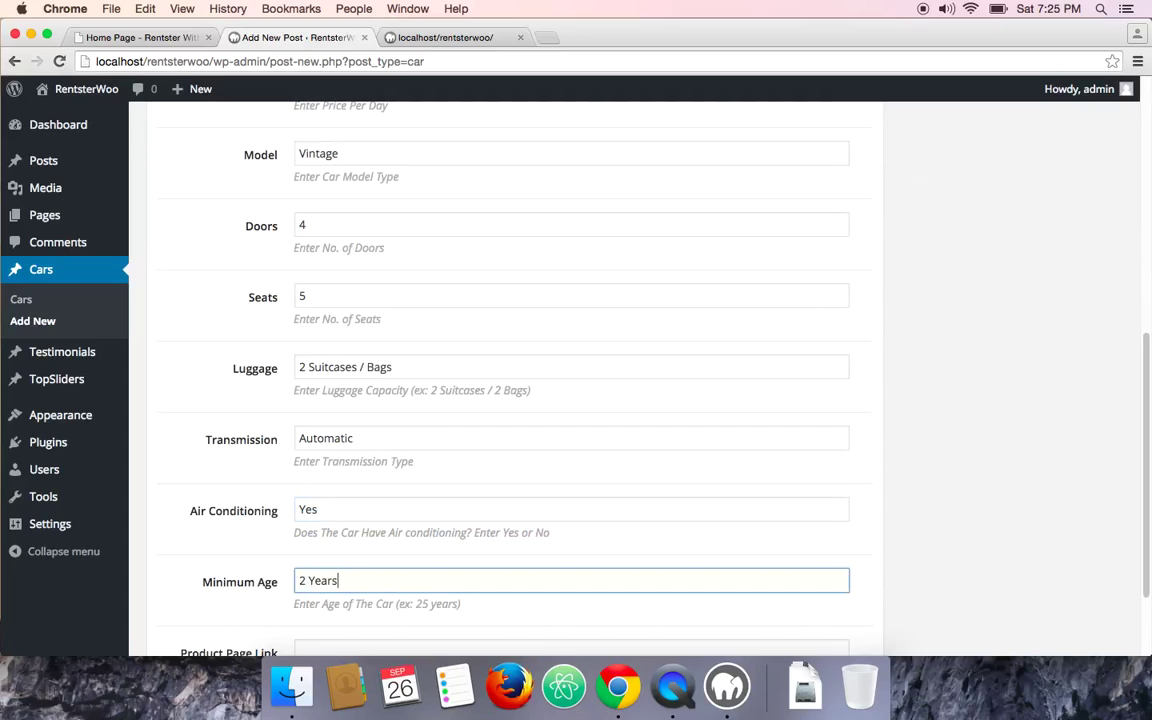
scroll(254, 535, "down", 4)
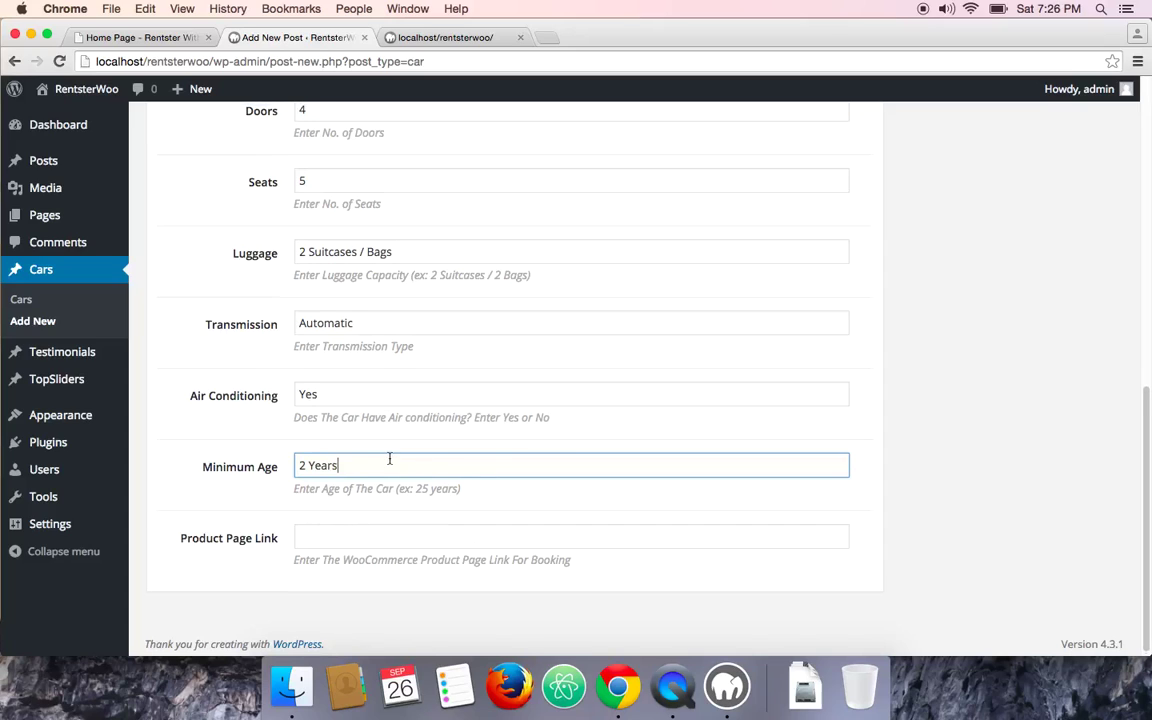
Step: Save the demo site's Chevrolet Aveo 2015 slide image to the Desktop as car7 and return to the Cars post
scroll(388, 465, "up", 10)
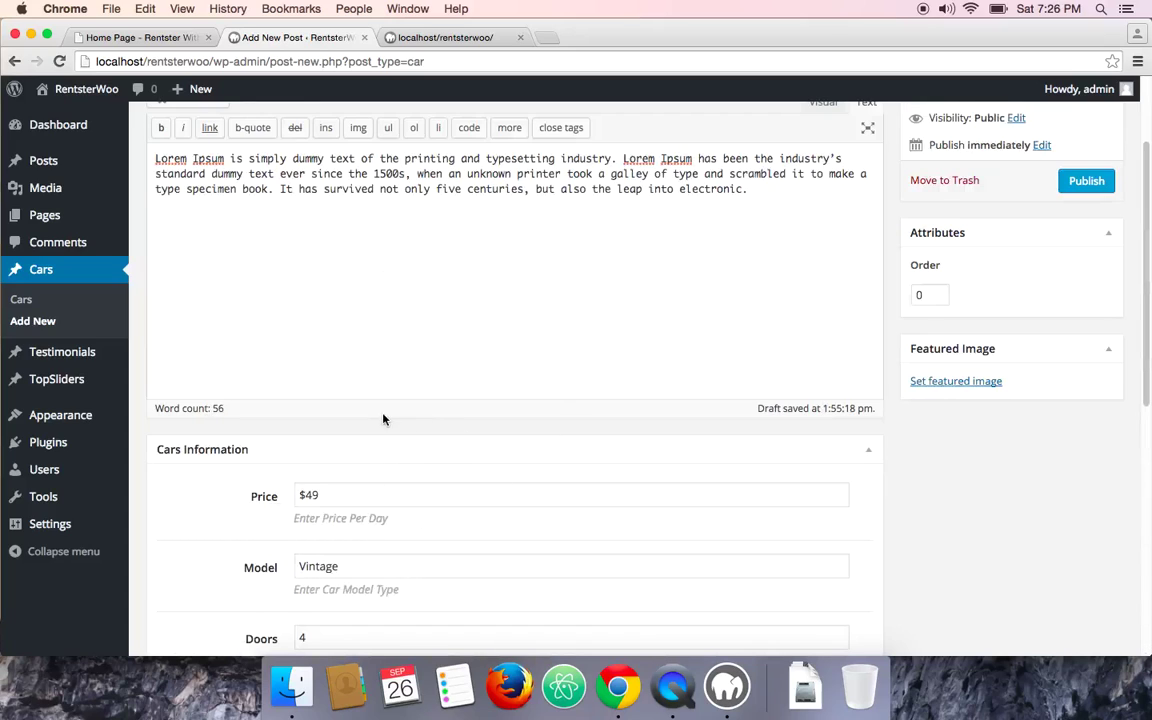
scroll(383, 419, "up", 3)
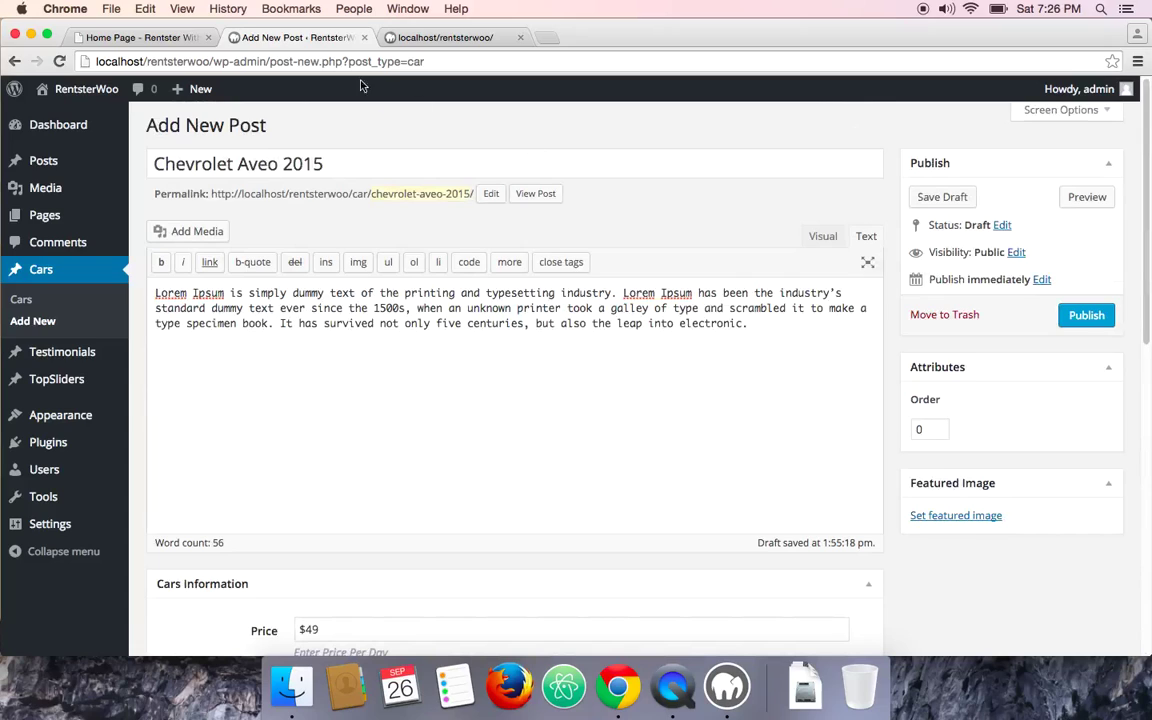
left_click(130, 38)
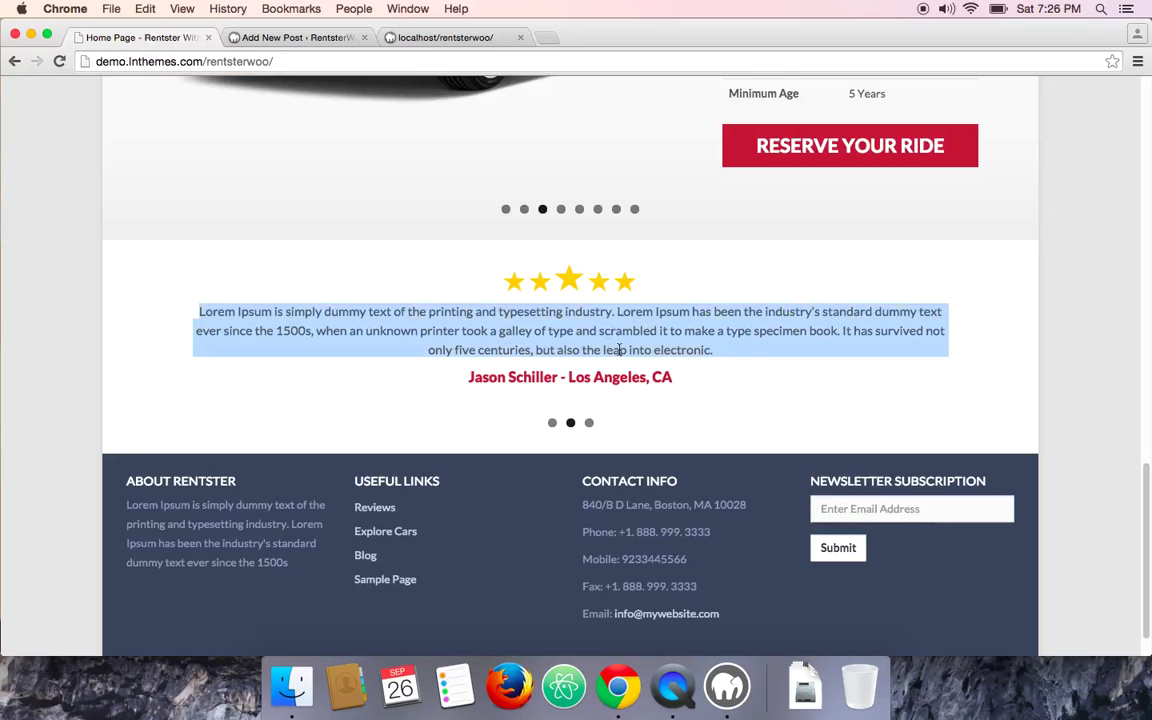
scroll(612, 340, "up", 3)
right_click(464, 239)
left_click(519, 248)
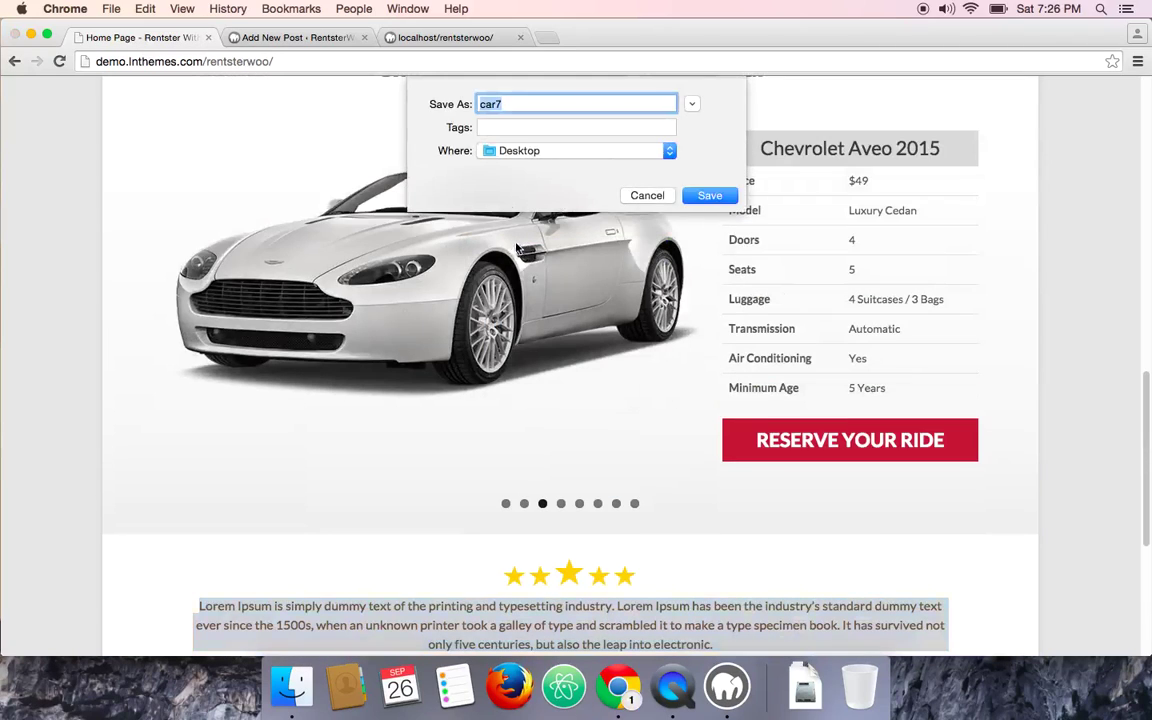
left_click(706, 193)
left_click(319, 45)
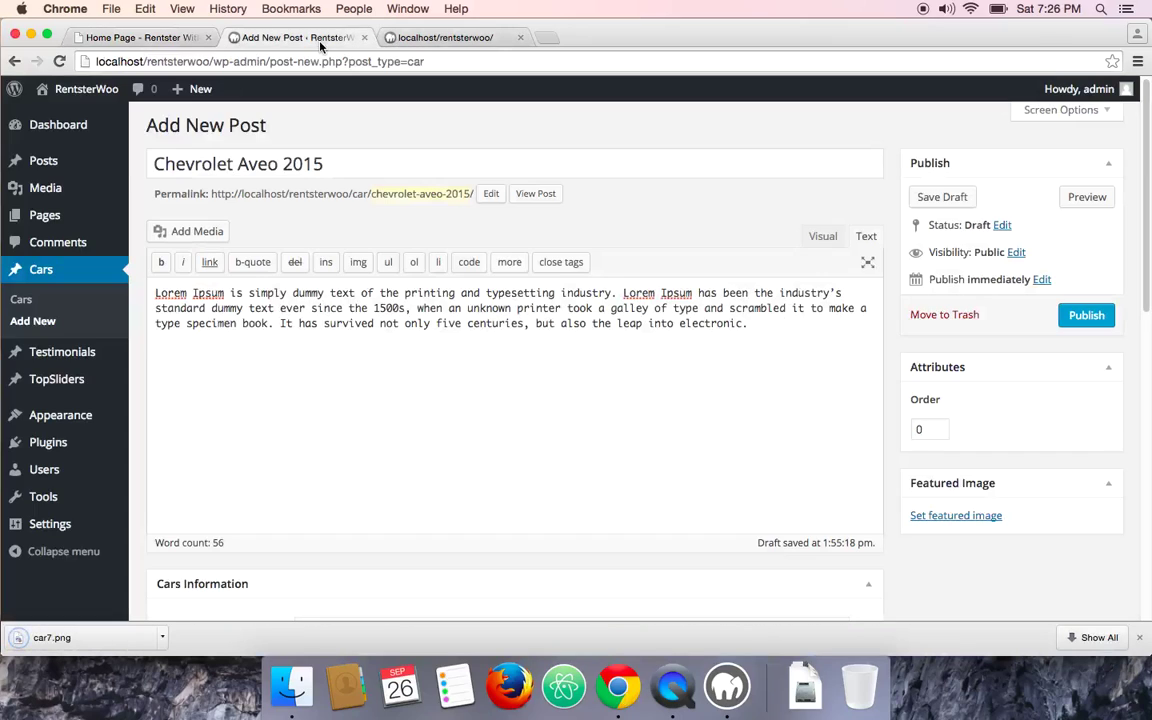
left_click(1140, 637)
Step: Upload car7.png from the Desktop and set it as the Cars post's featured image
left_click(955, 515)
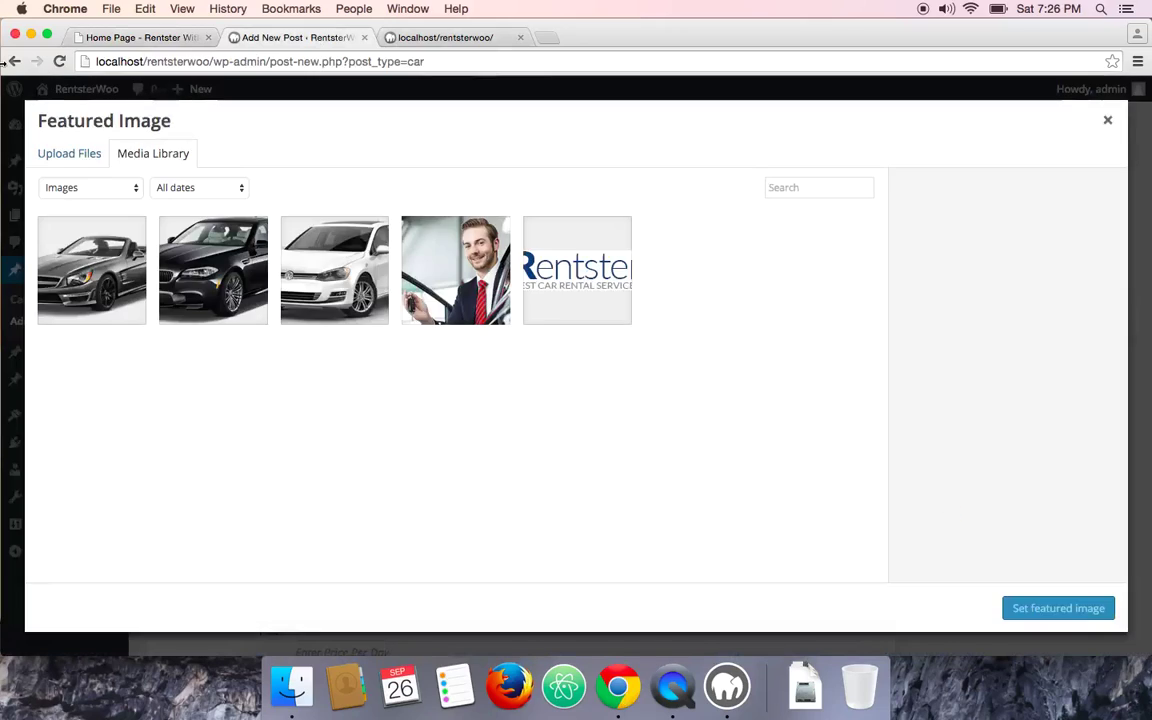
left_click(70, 153)
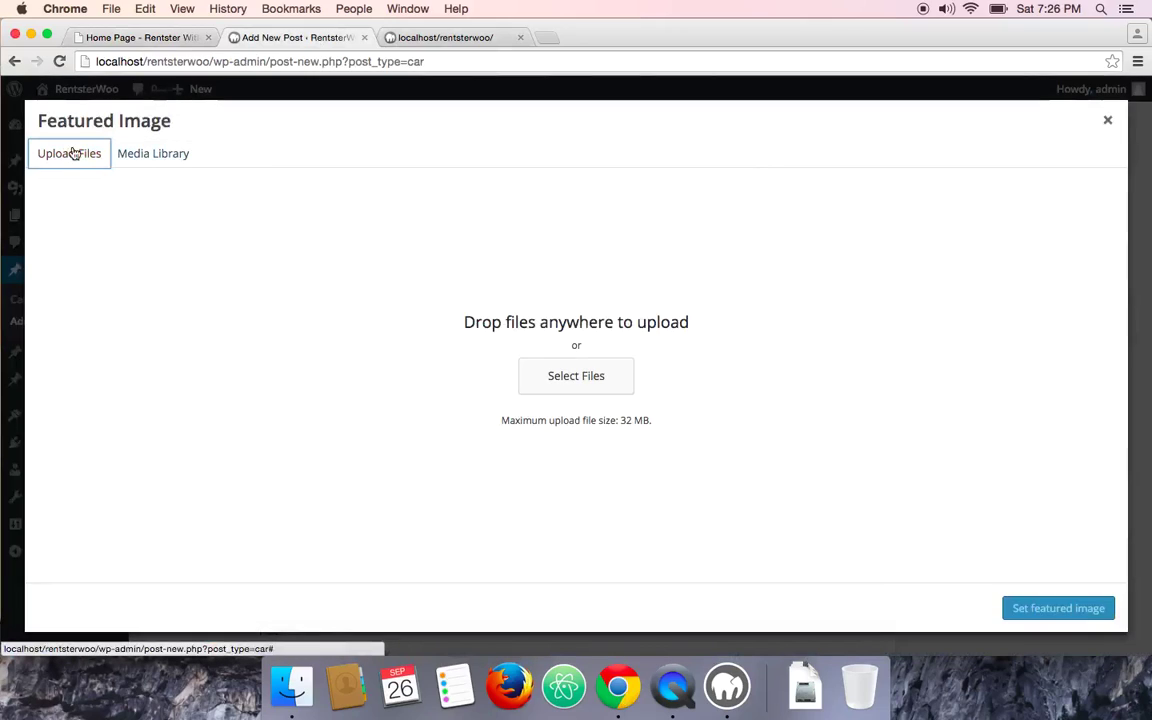
left_click(530, 379)
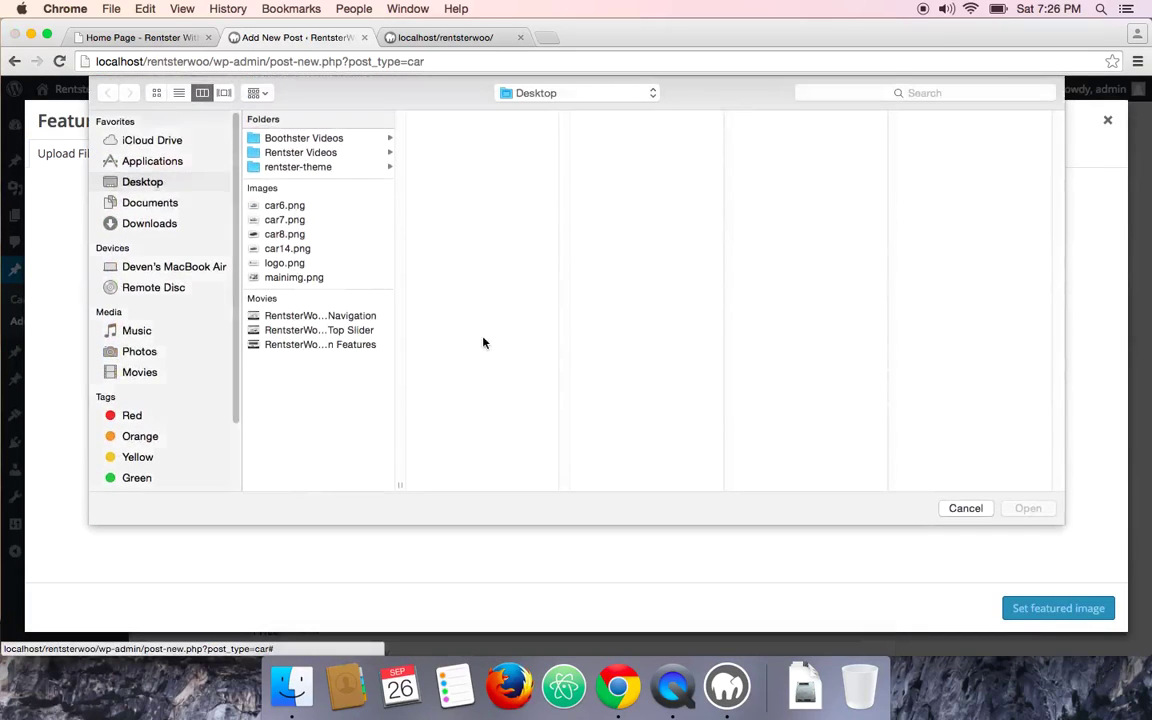
left_click(290, 220)
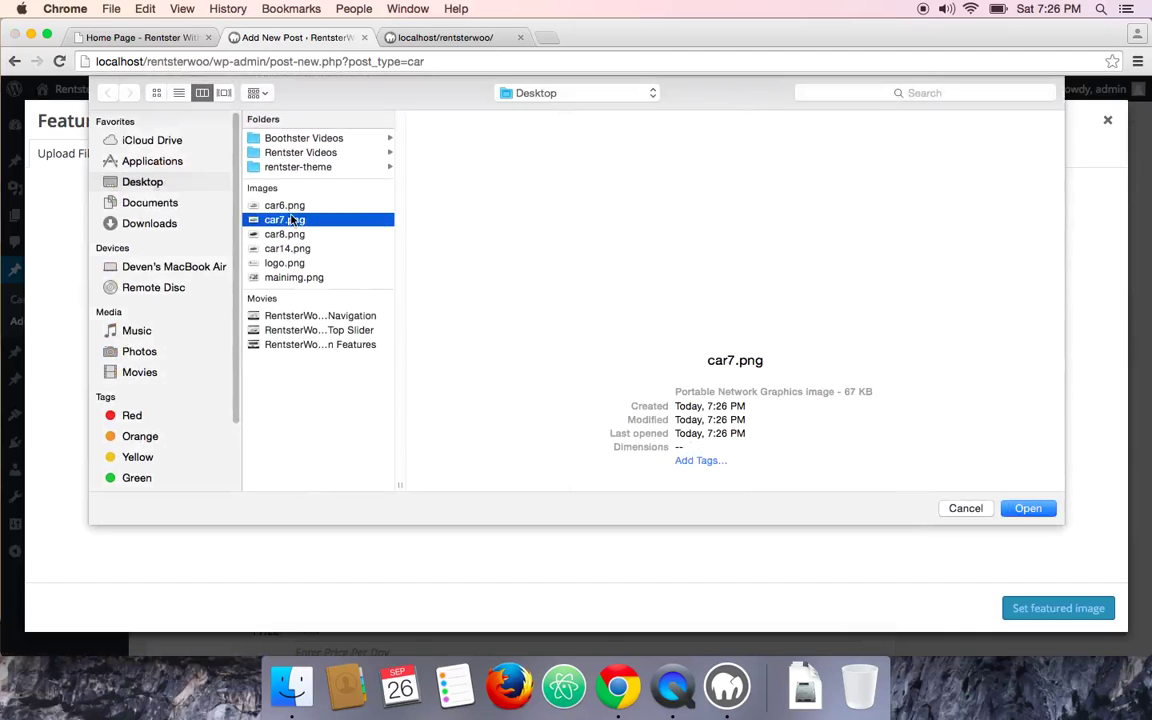
left_click(1028, 509)
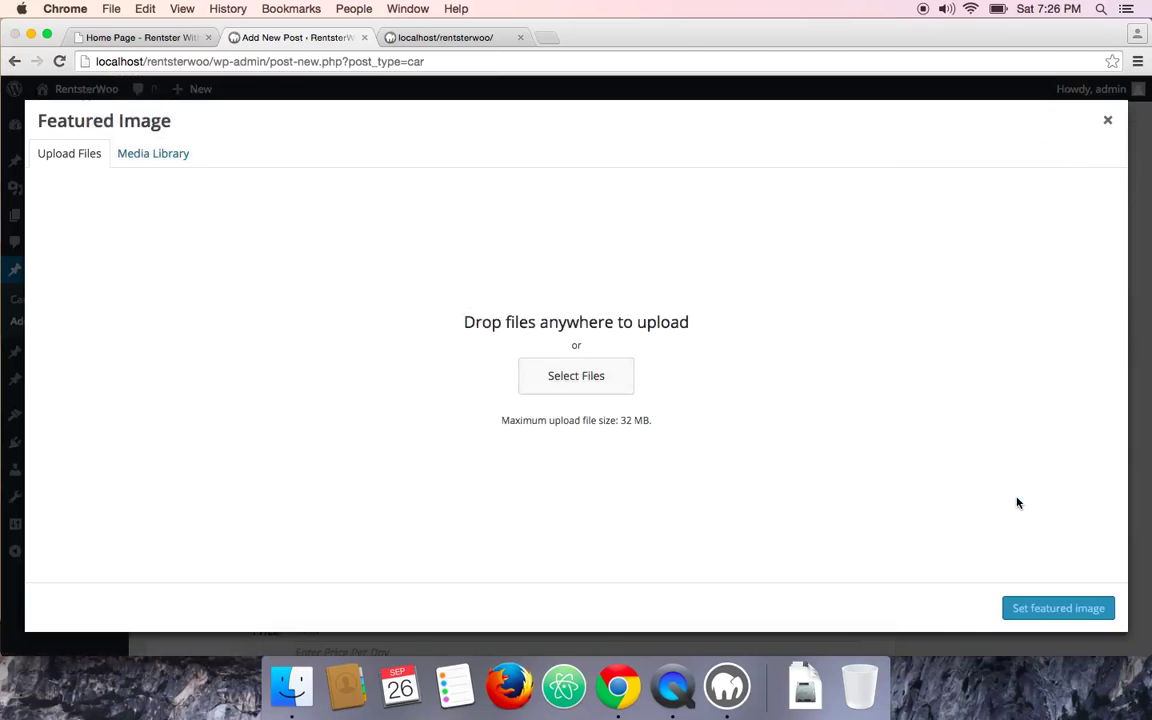
left_click(1057, 608)
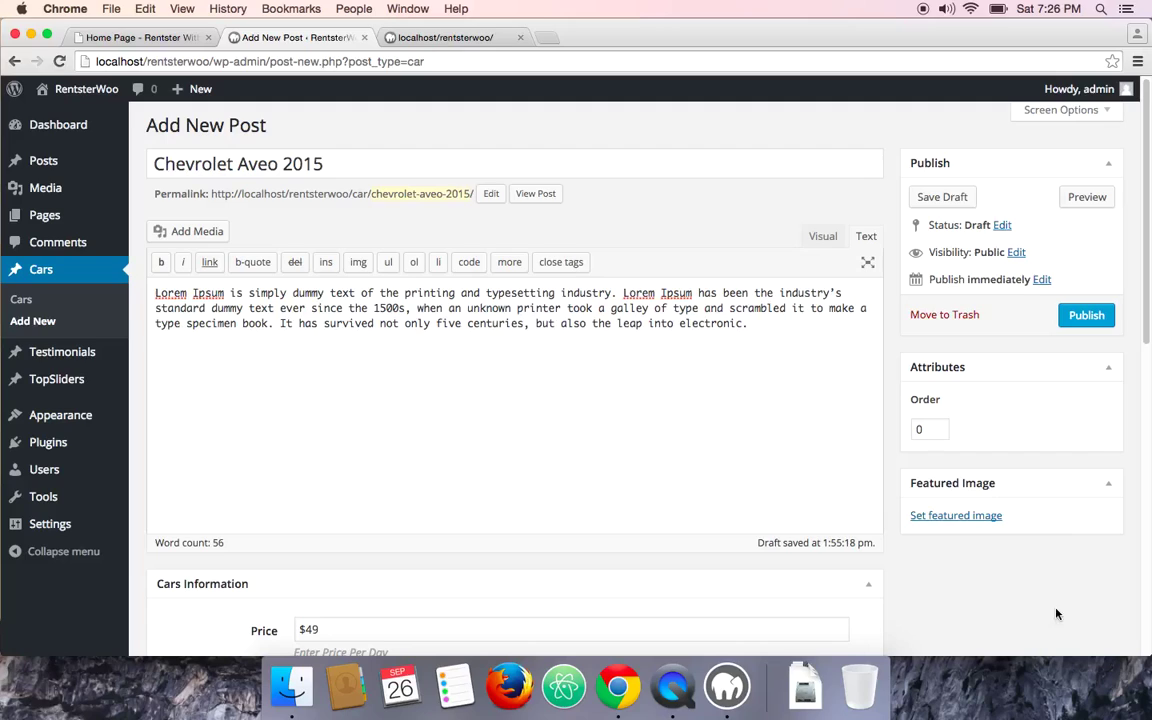
Step: Publish the Chevrolet Aveo 2015 post and reload the local home page to check its car slider
left_click(1086, 315)
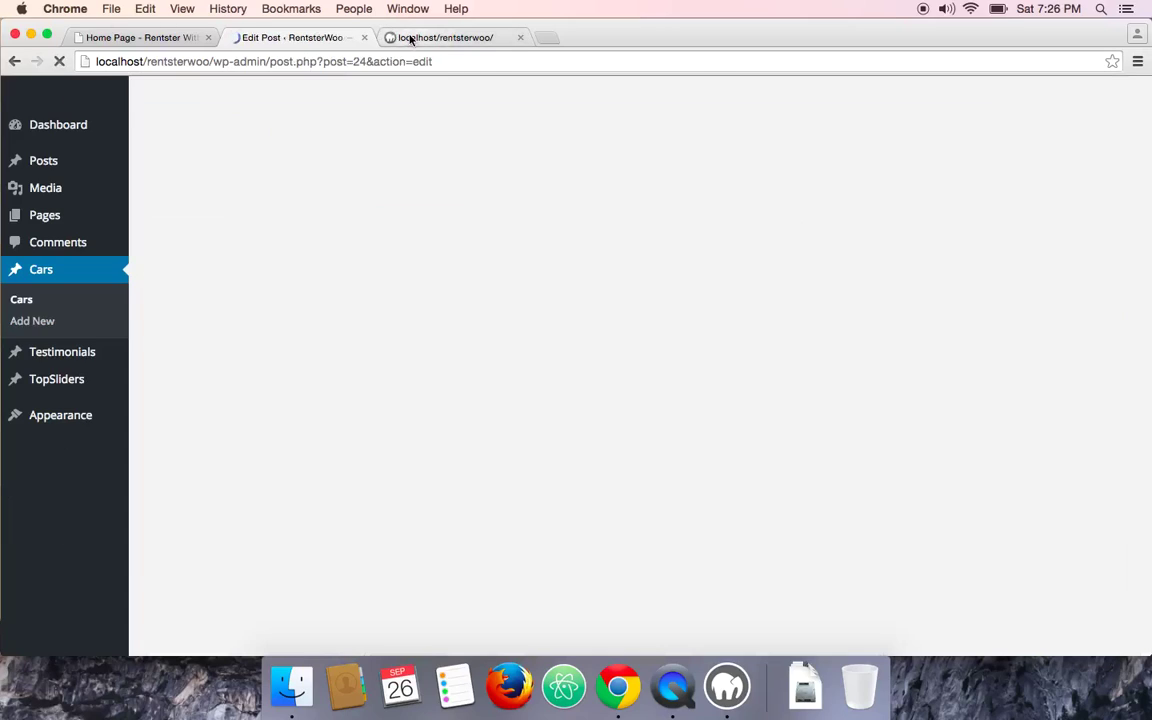
left_click(420, 37)
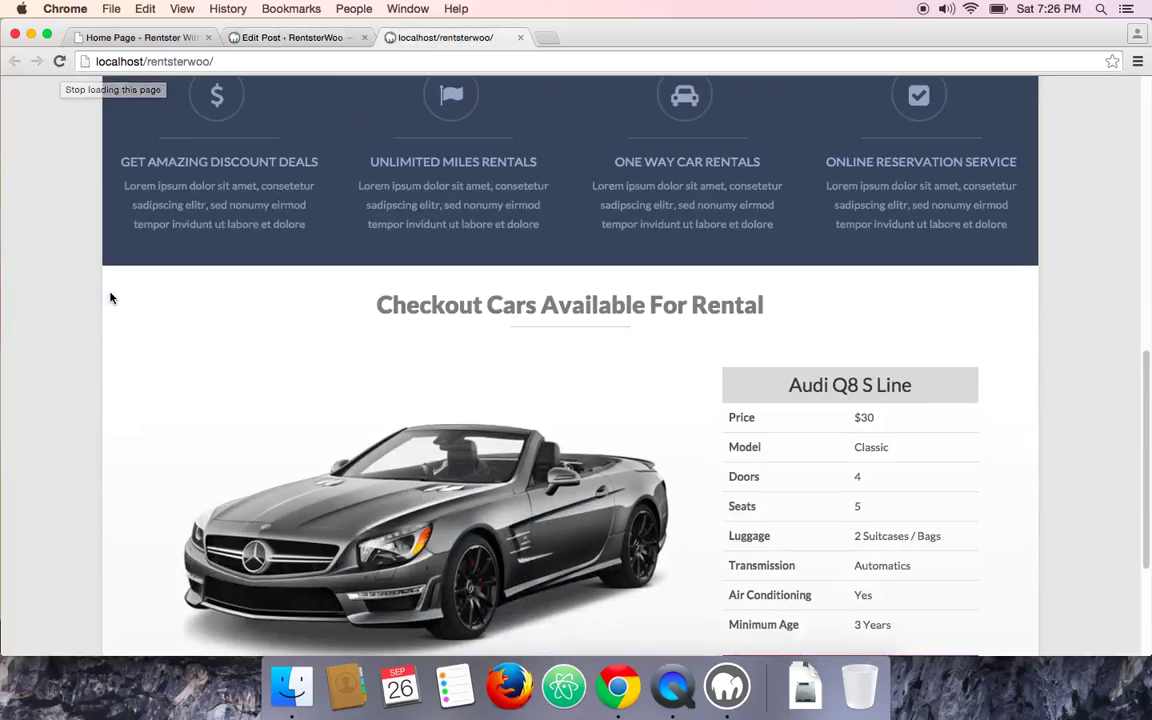
scroll(110, 375, "down", 3)
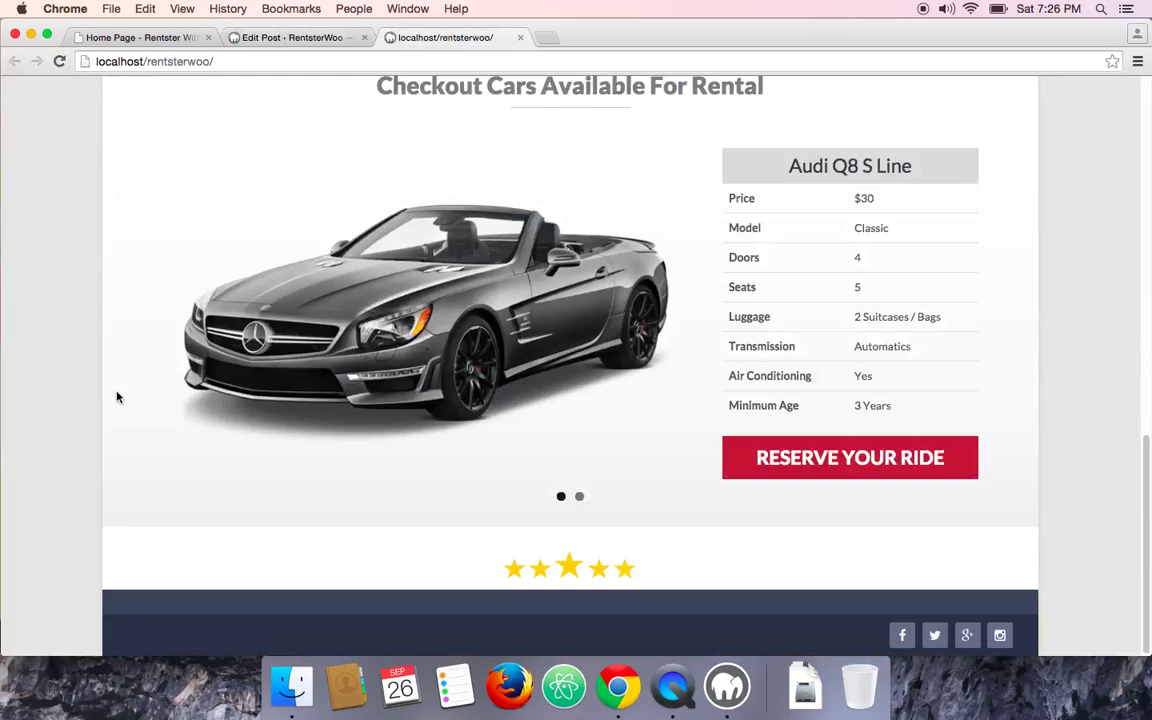
Step: Switch between both slides of the local home page's car slider and examine their images and specification tables
left_click(579, 497)
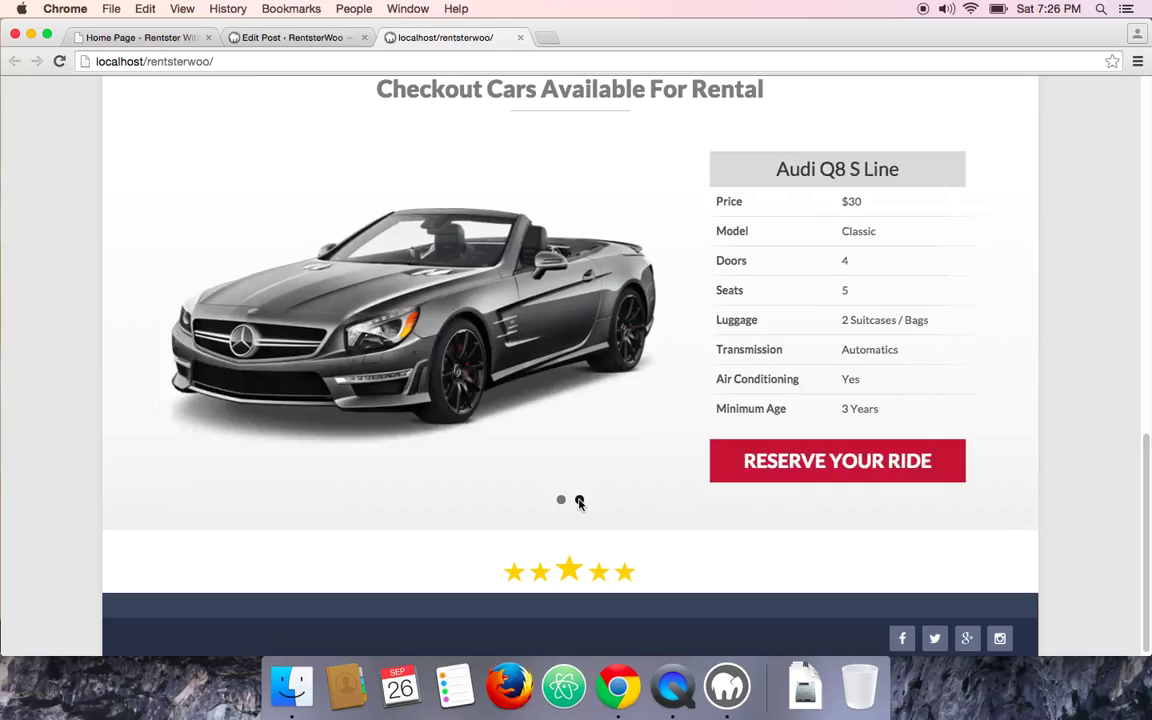
left_click(561, 501)
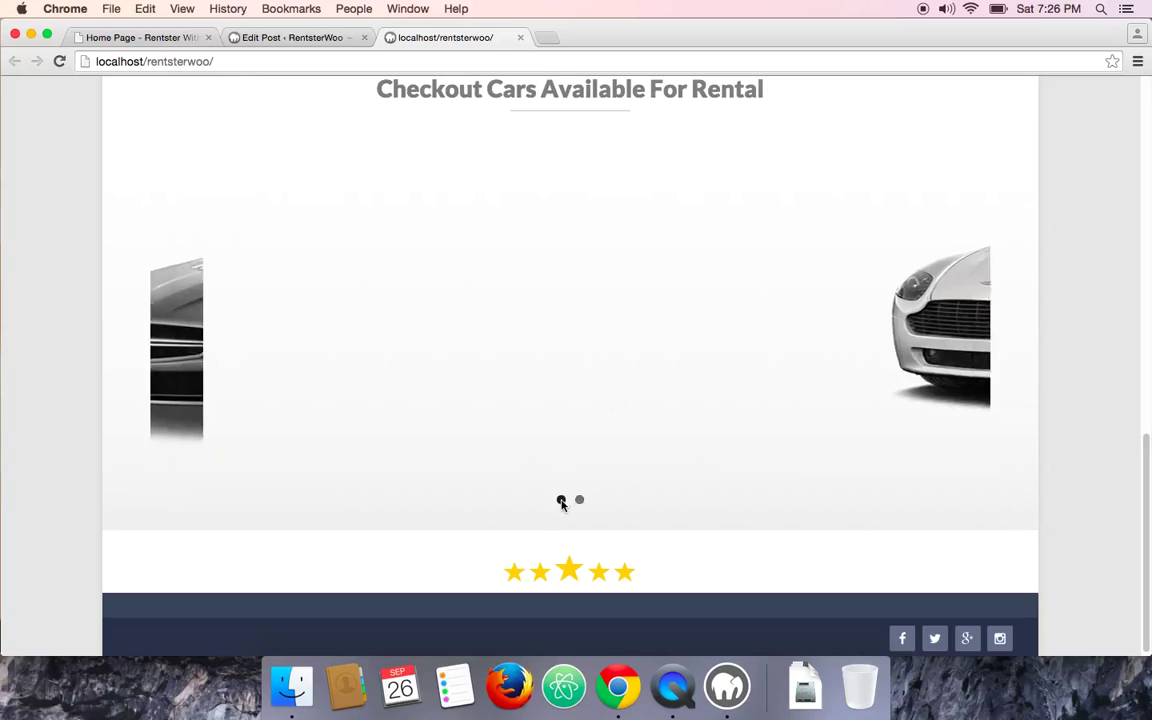
scroll(184, 316, "up", 5)
scroll(184, 316, "down", 5)
scroll(205, 357, "up", 5)
scroll(205, 357, "down", 5)
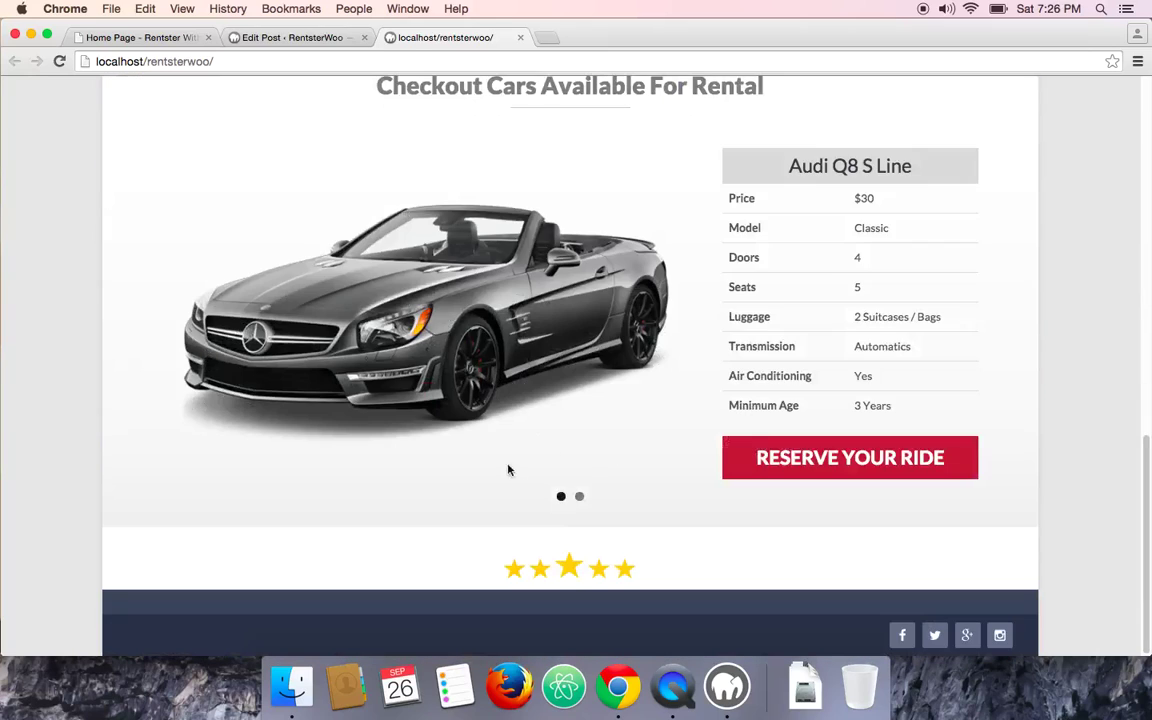
scroll(408, 406, "up", 2)
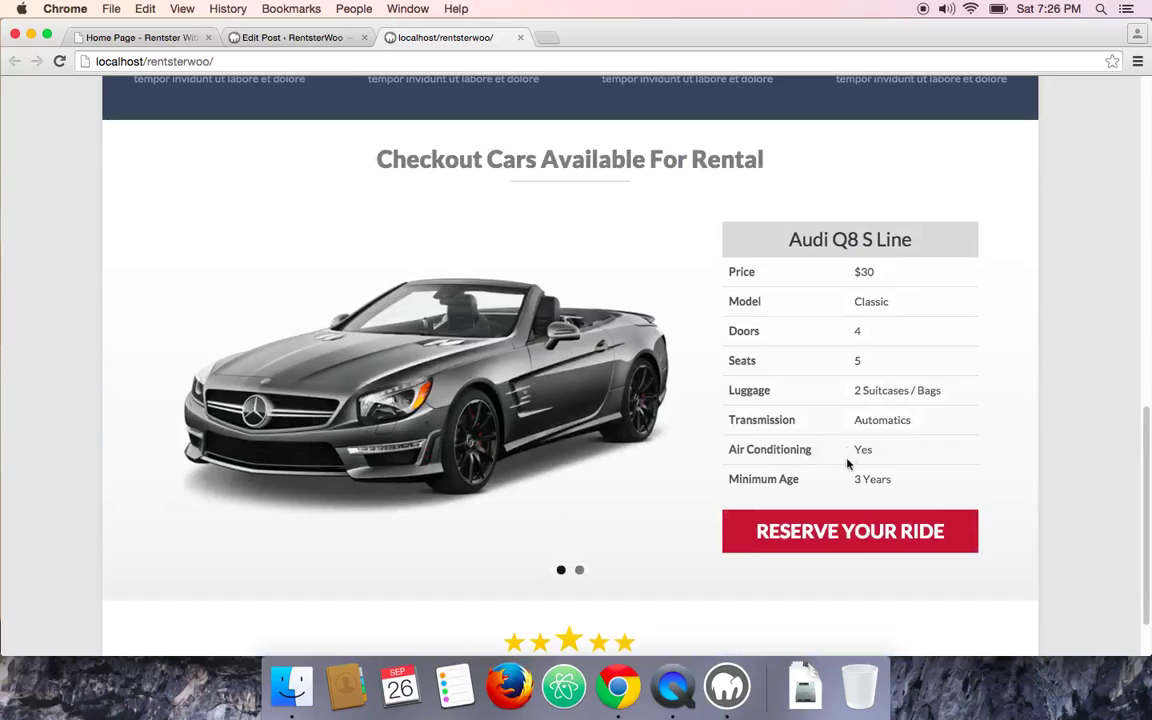
scroll(363, 465, "down", 2)
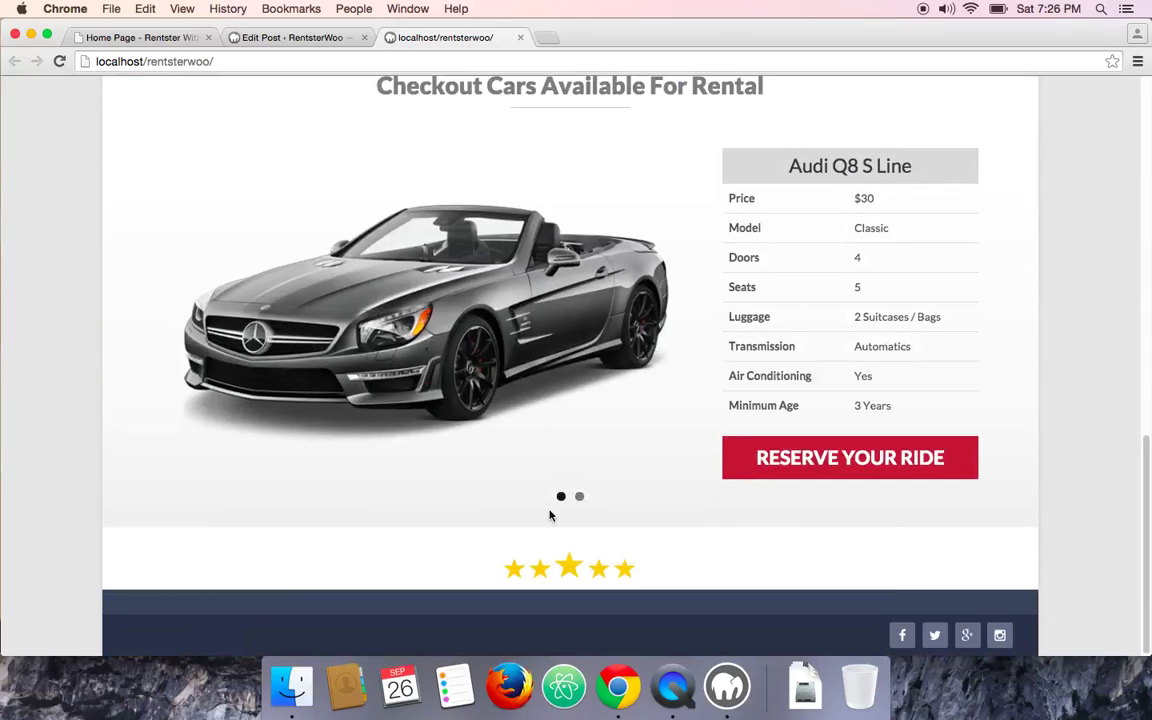
Step: Examine the testimonial slider below the cars on the demo home page, including its third review
left_click(140, 38)
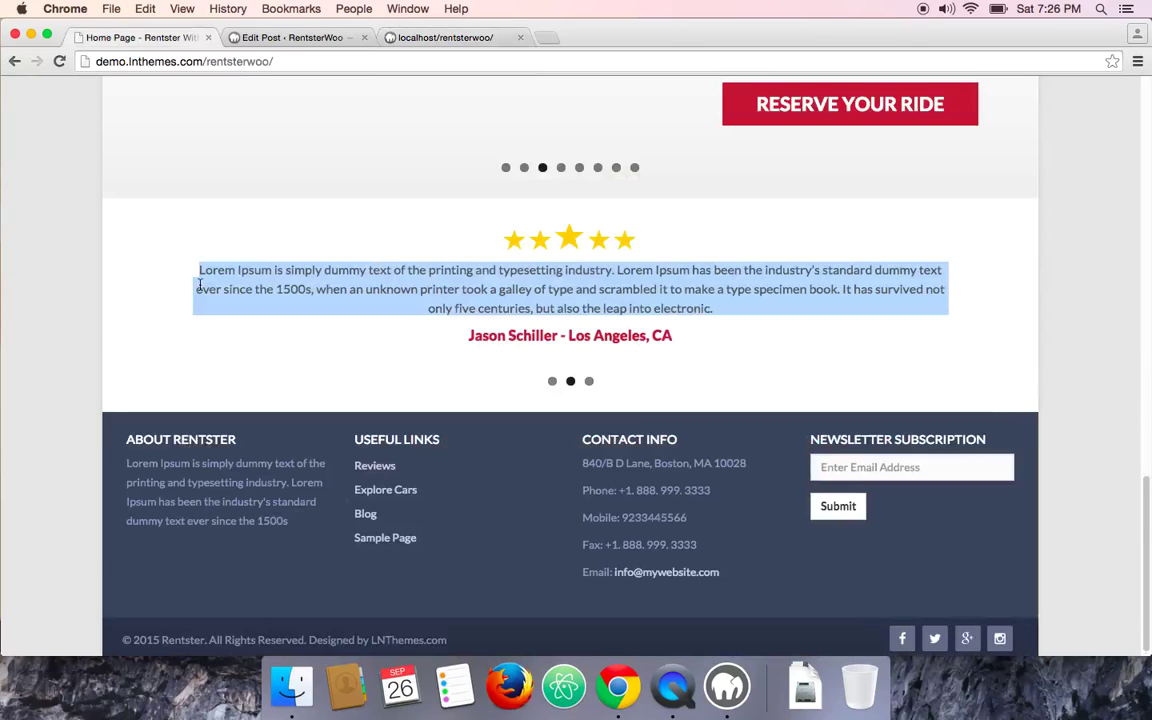
left_click(568, 385)
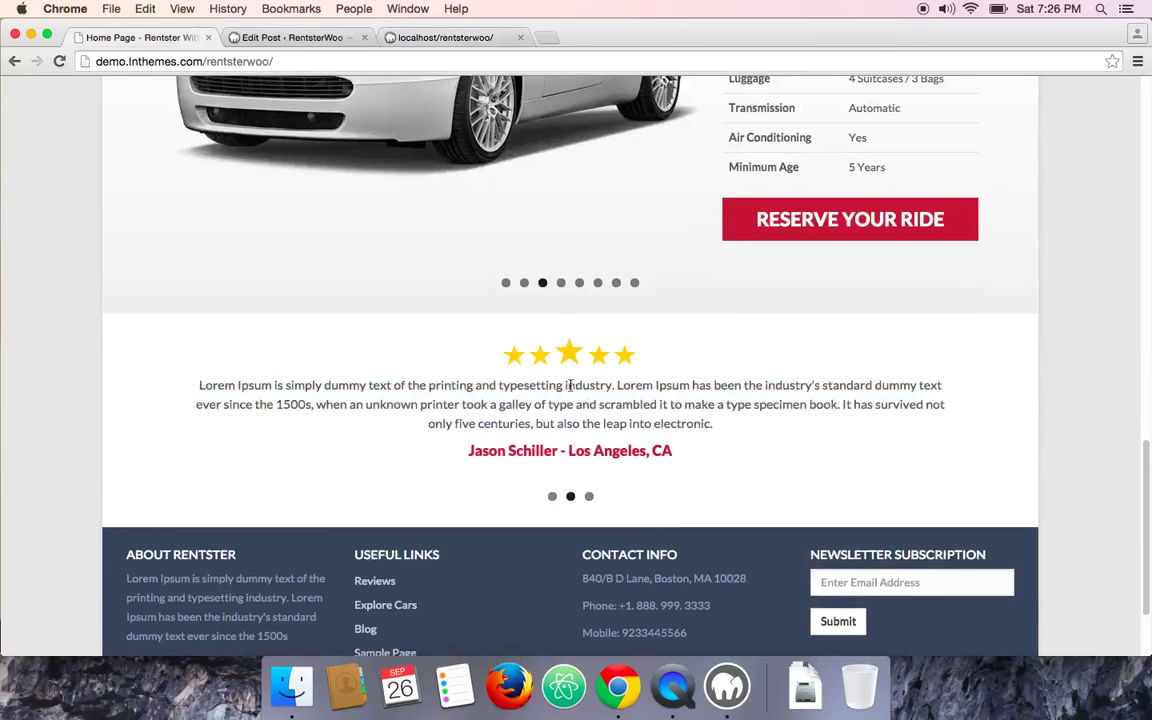
left_click(589, 497)
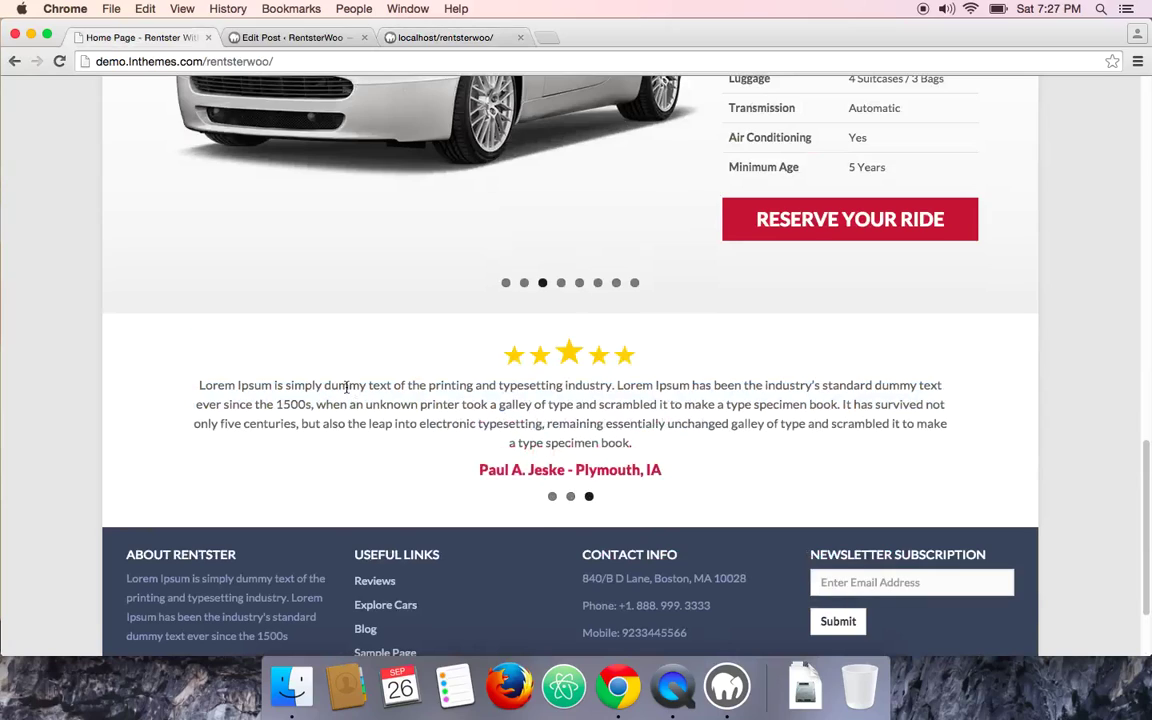
scroll(346, 390, "down", 3)
scroll(346, 390, "up", 5)
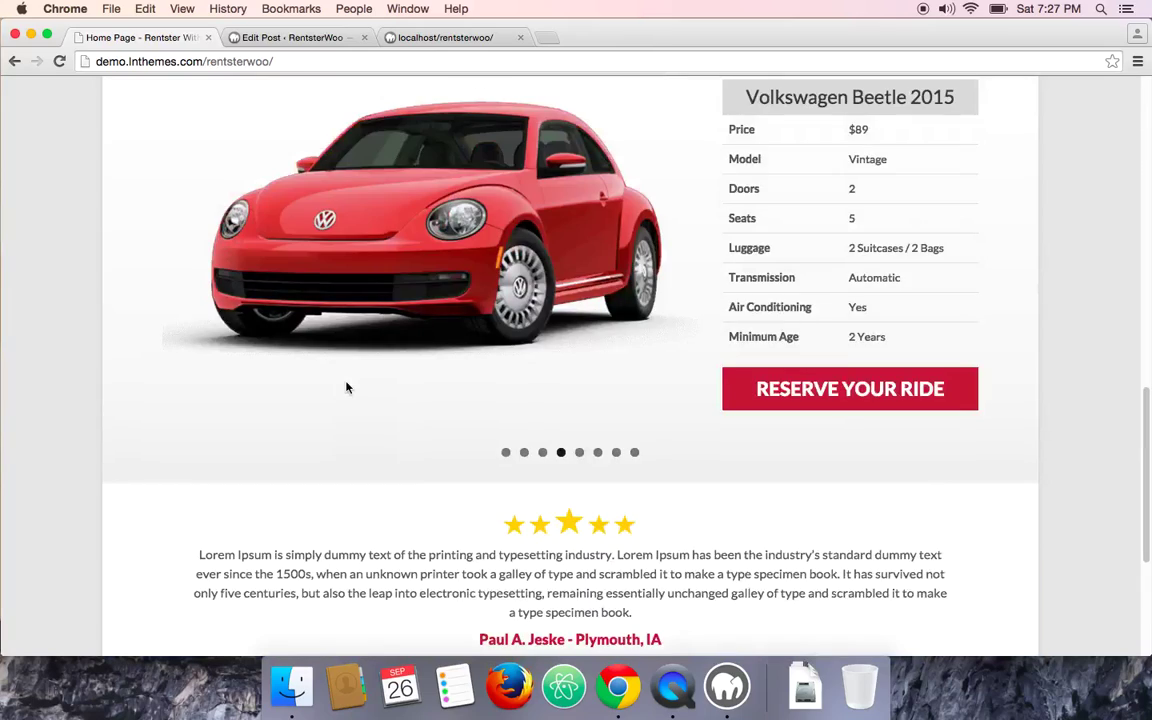